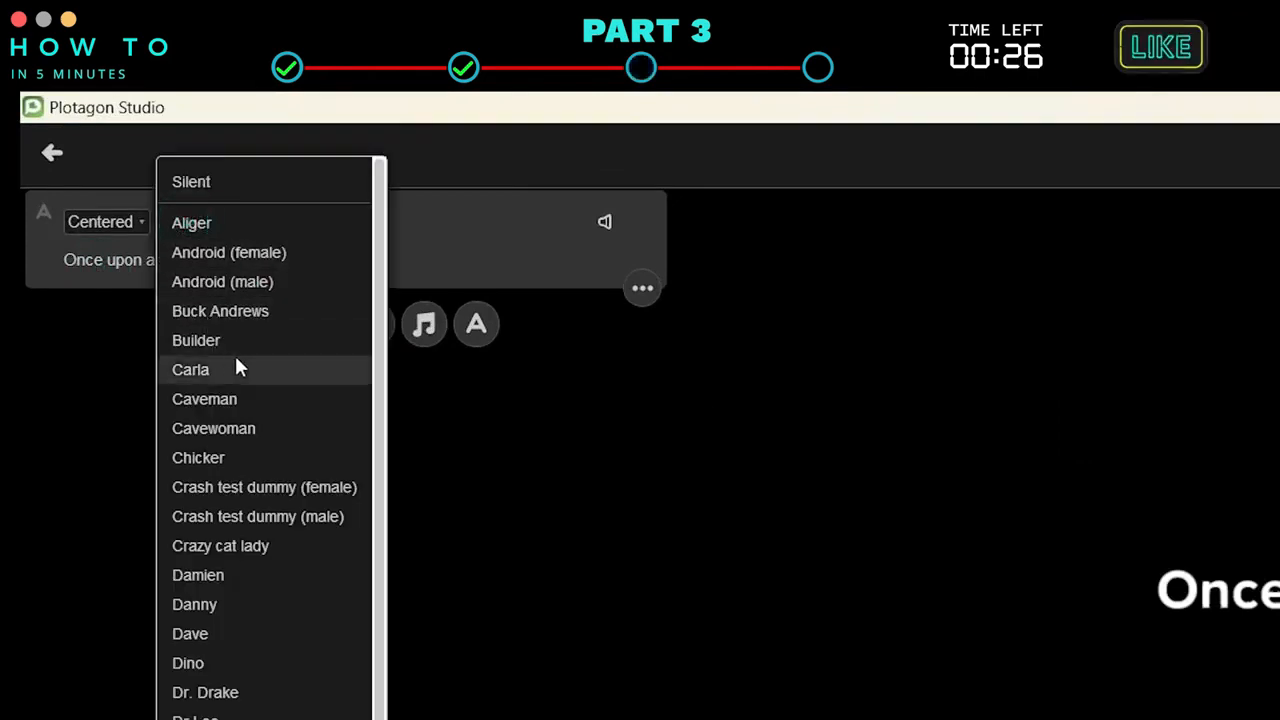
Set the "Once upon a time" text's voice to Android (female), check its volume setting and play the preview.
left_click(276, 252)
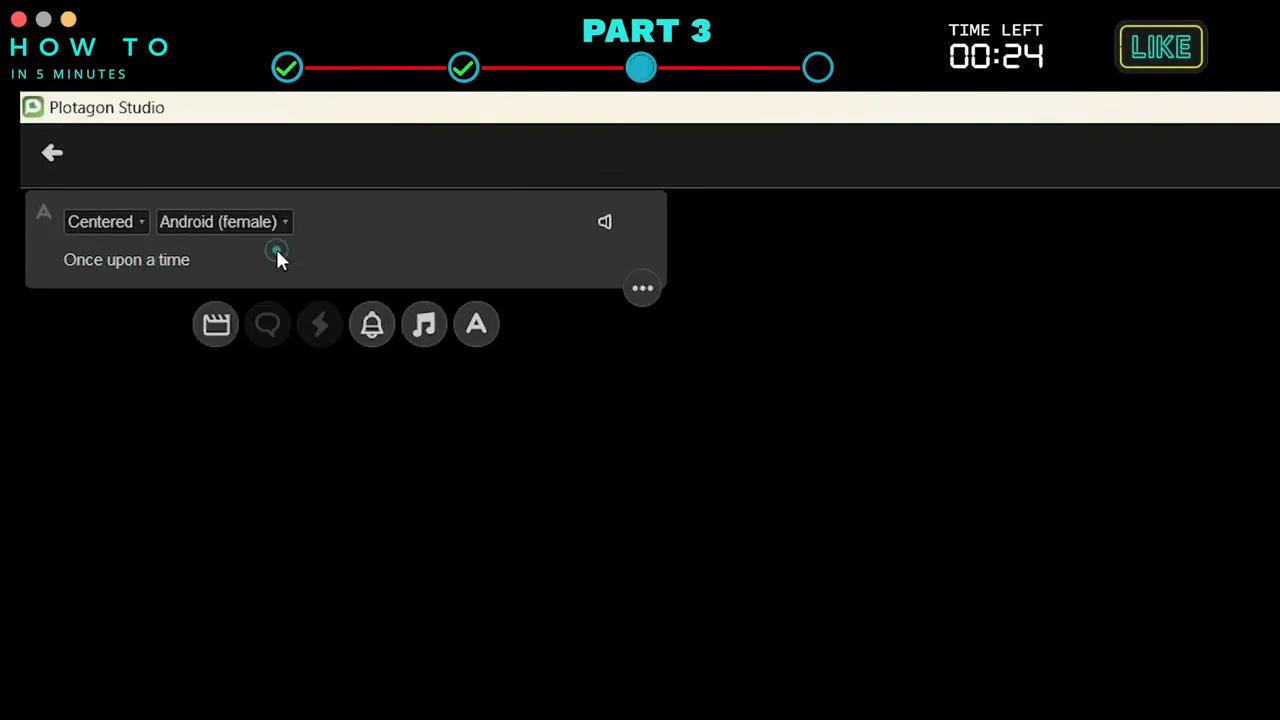
left_click(600, 222)
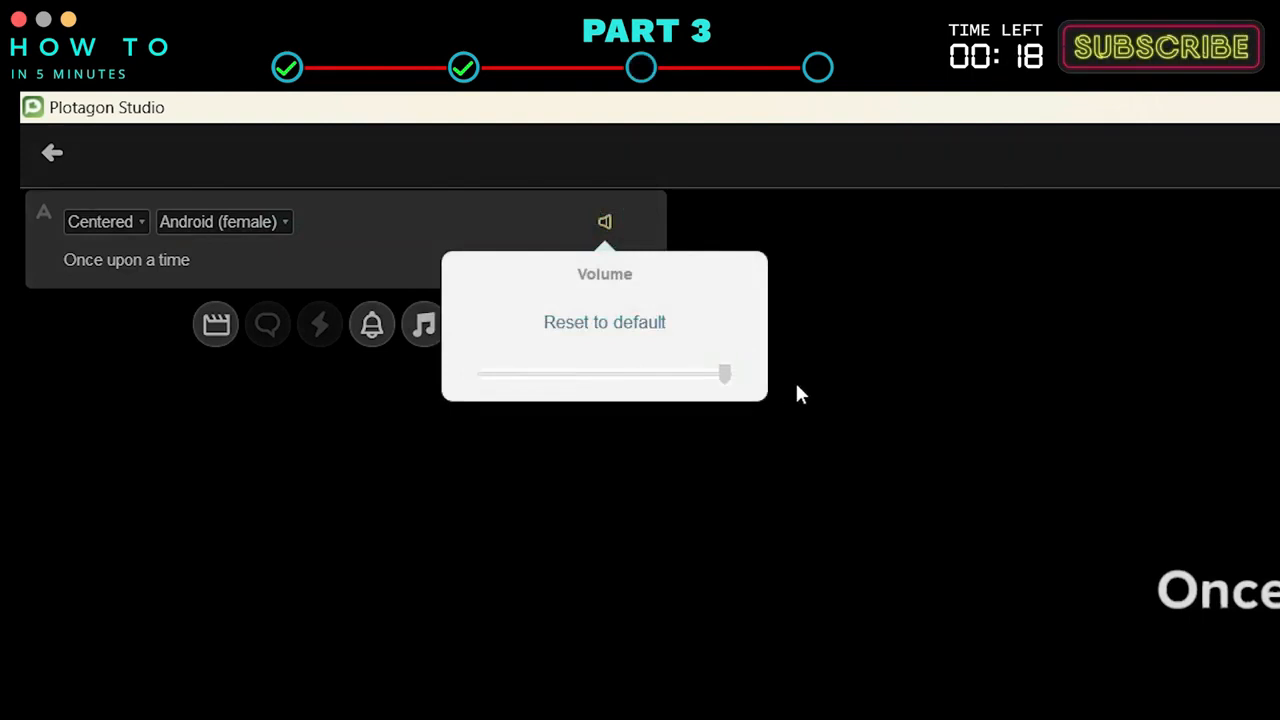
left_click(602, 224)
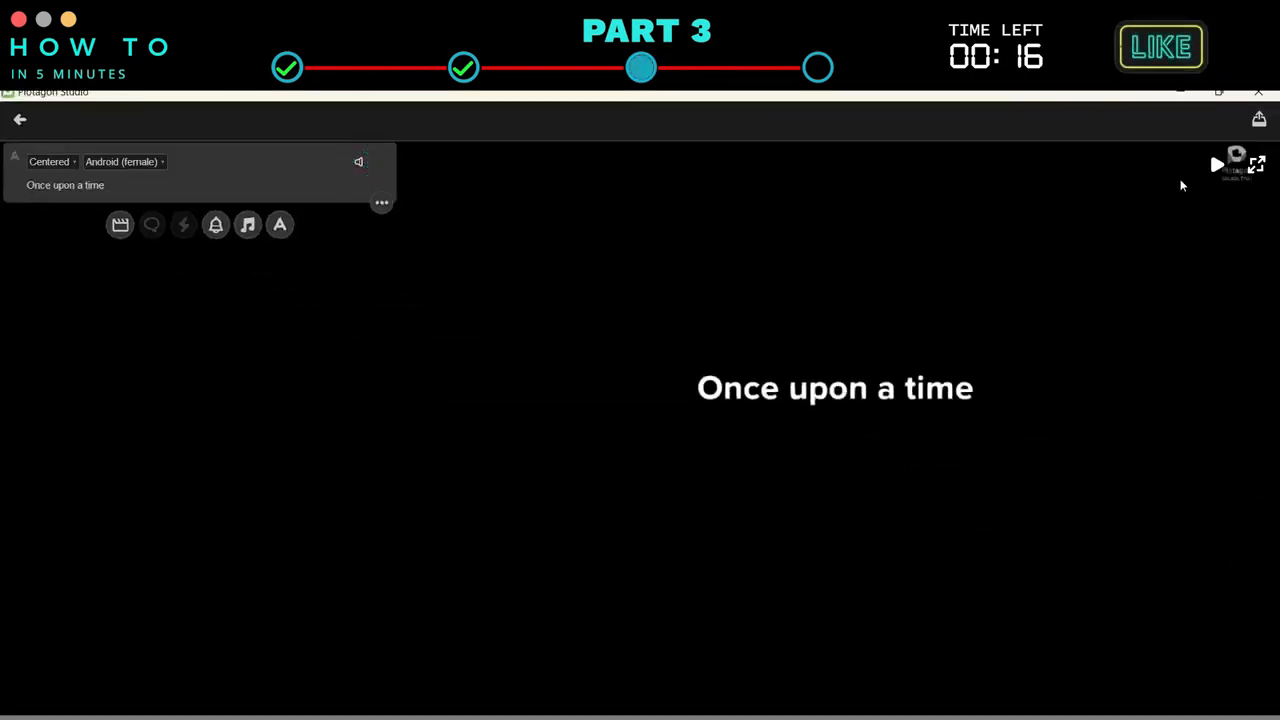
left_click(1217, 164)
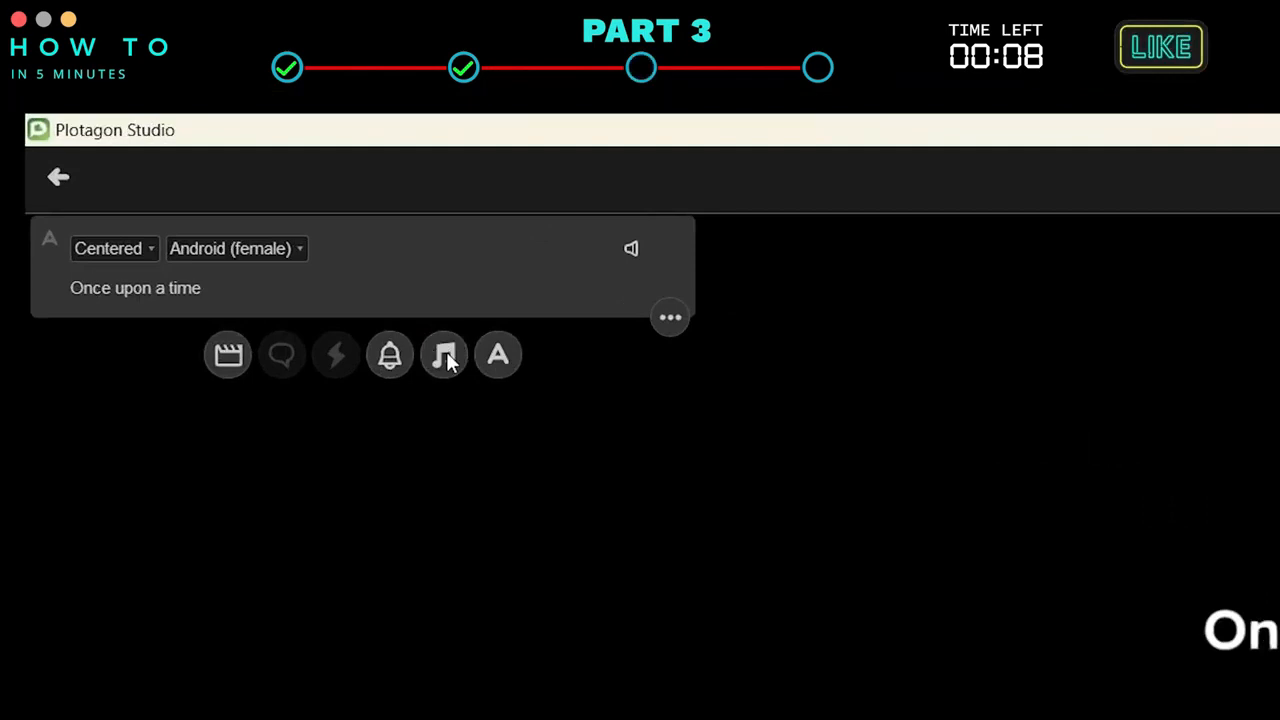
Add a music block below the title text, choose the War Movie track and open its volume setting.
left_click(445, 357)
left_click(100, 352)
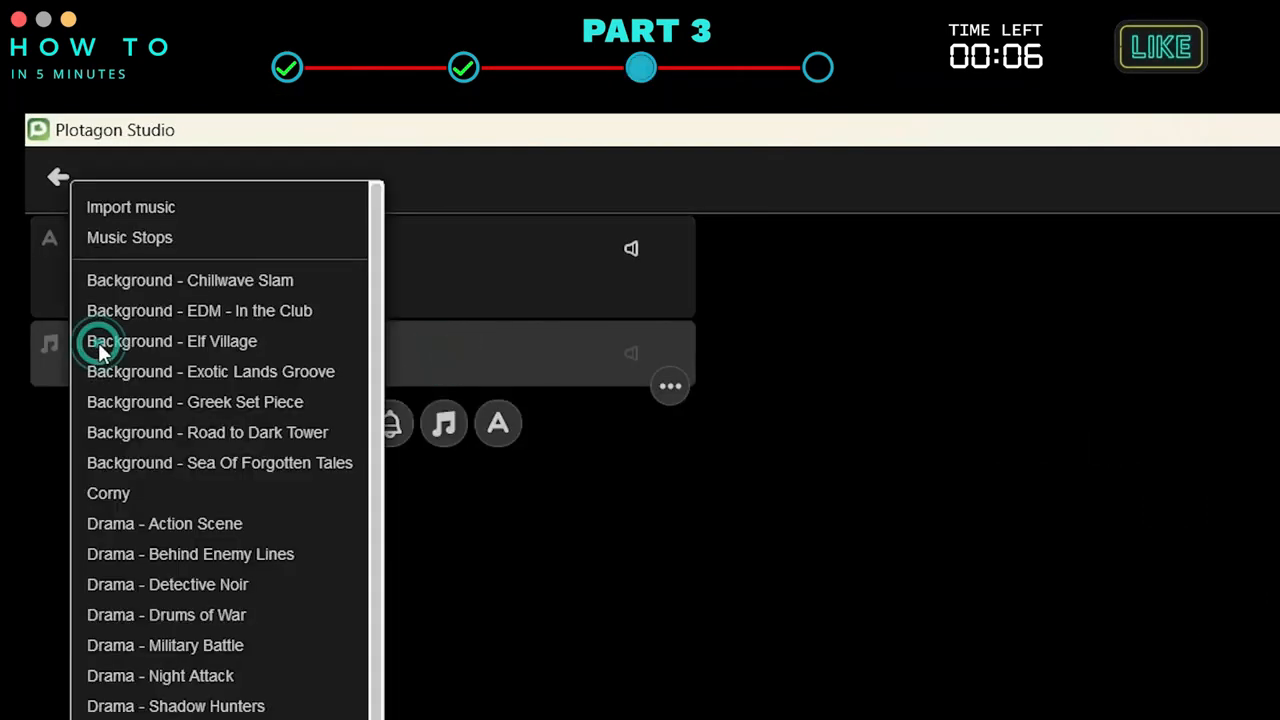
scroll(163, 657, "down", 3)
scroll(170, 560, "up", 3)
scroll(267, 465, "down", 3)
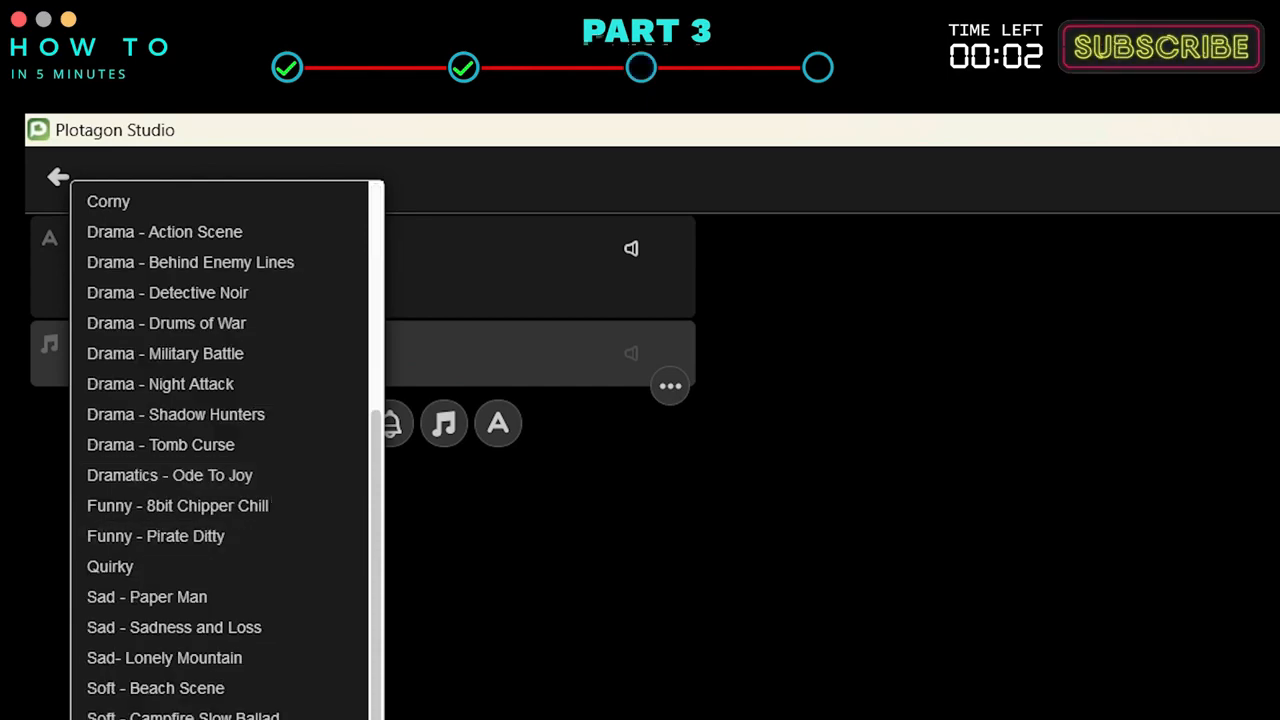
scroll(220, 550, "down", 2)
left_click(150, 660)
left_click(631, 353)
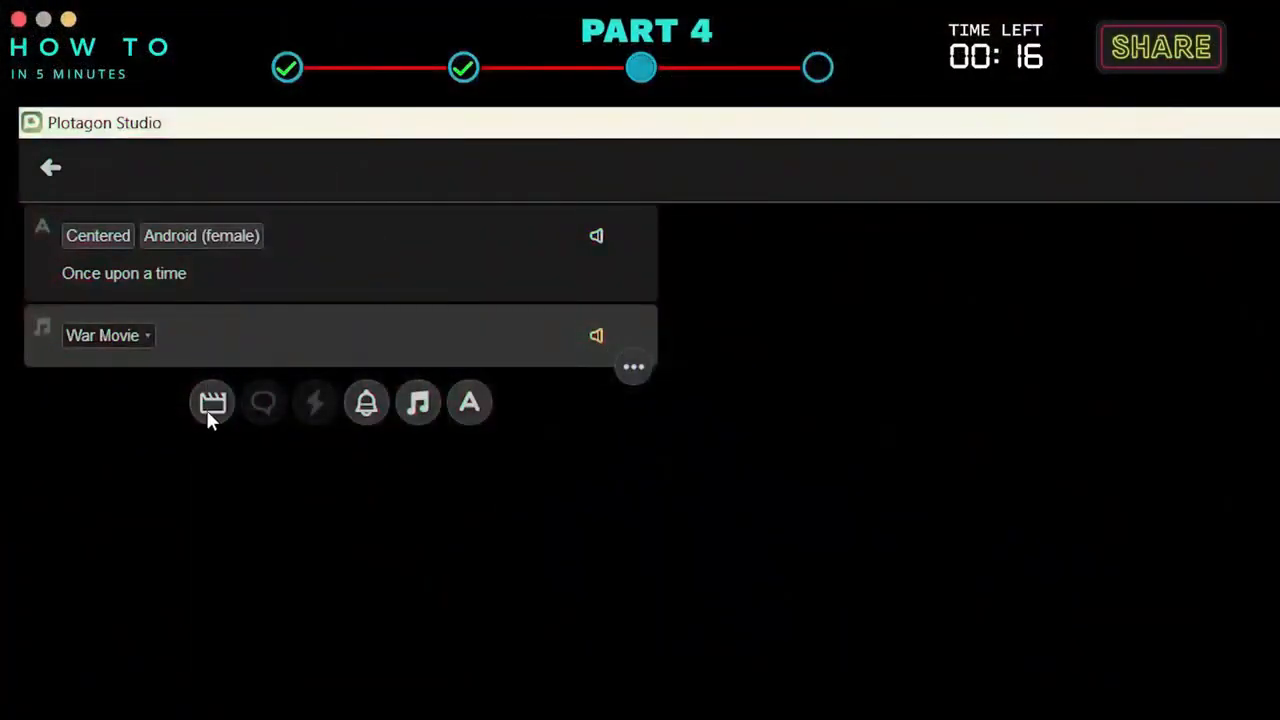
Add a scene below the music block using the Command bridge set from the Fantasy category.
left_click(210, 408)
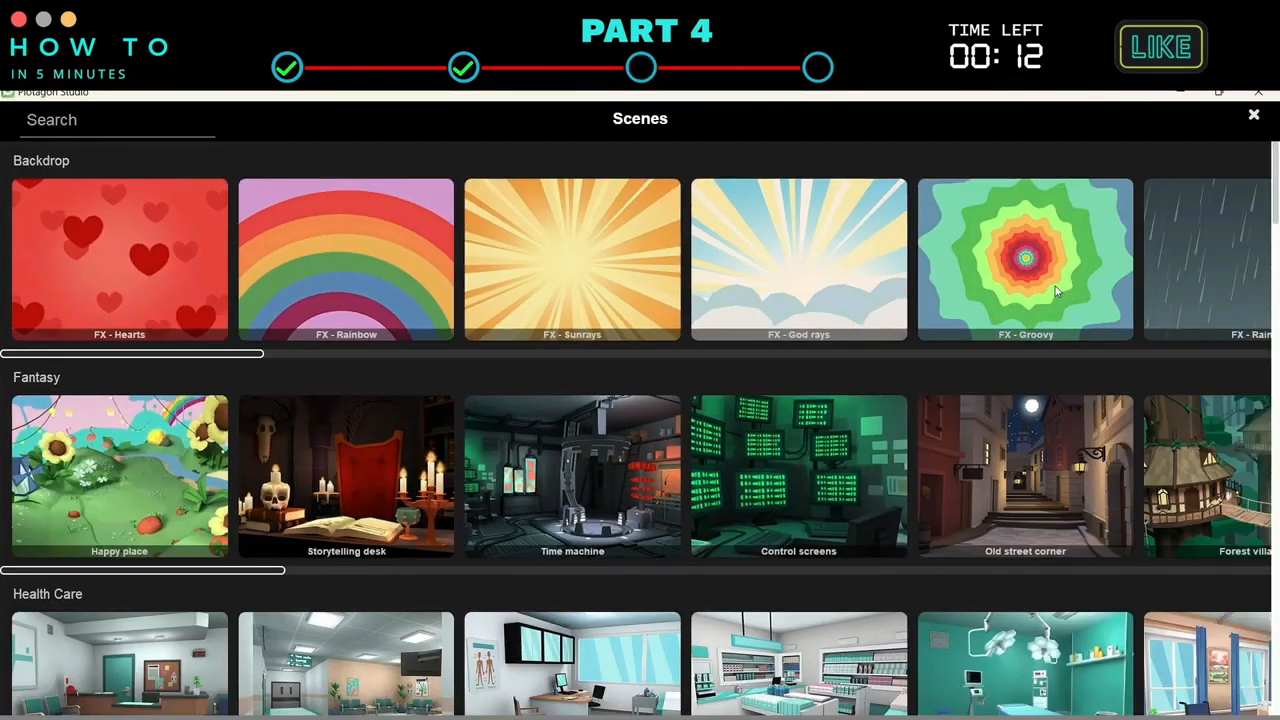
scroll(685, 582, "down", 20)
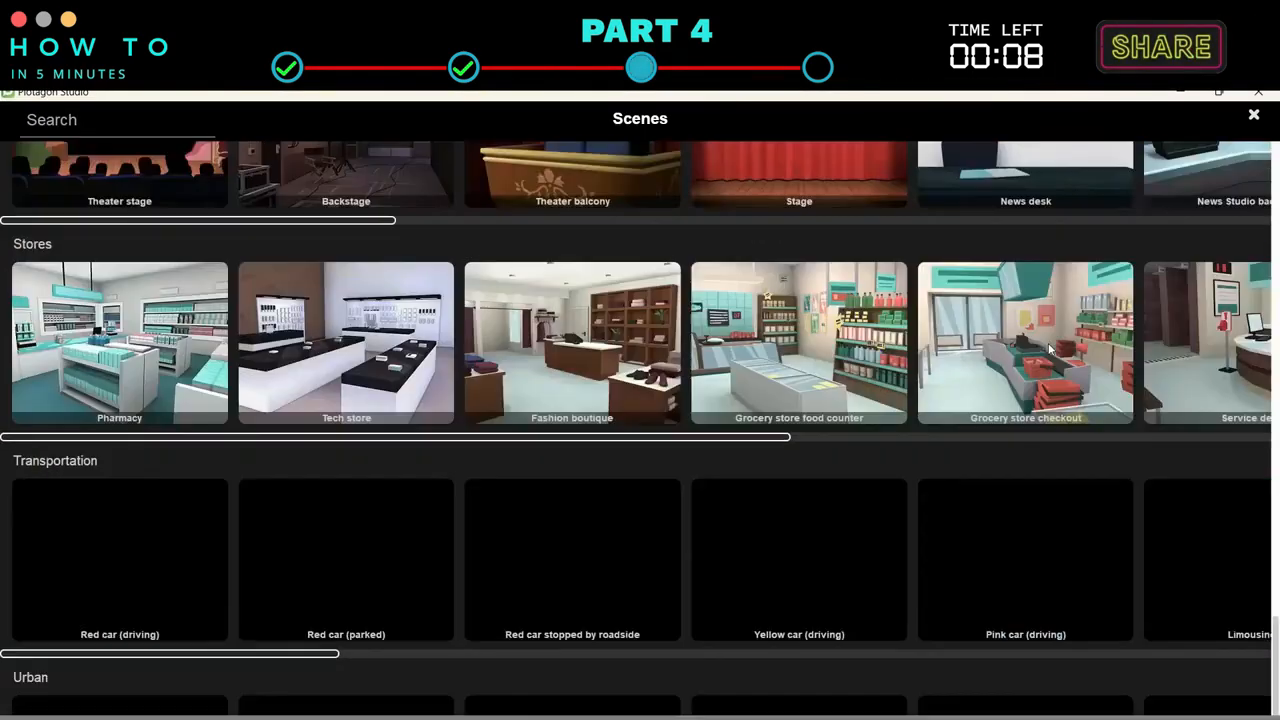
scroll(737, 485, "up", 20)
left_click_drag(249, 571, 645, 581)
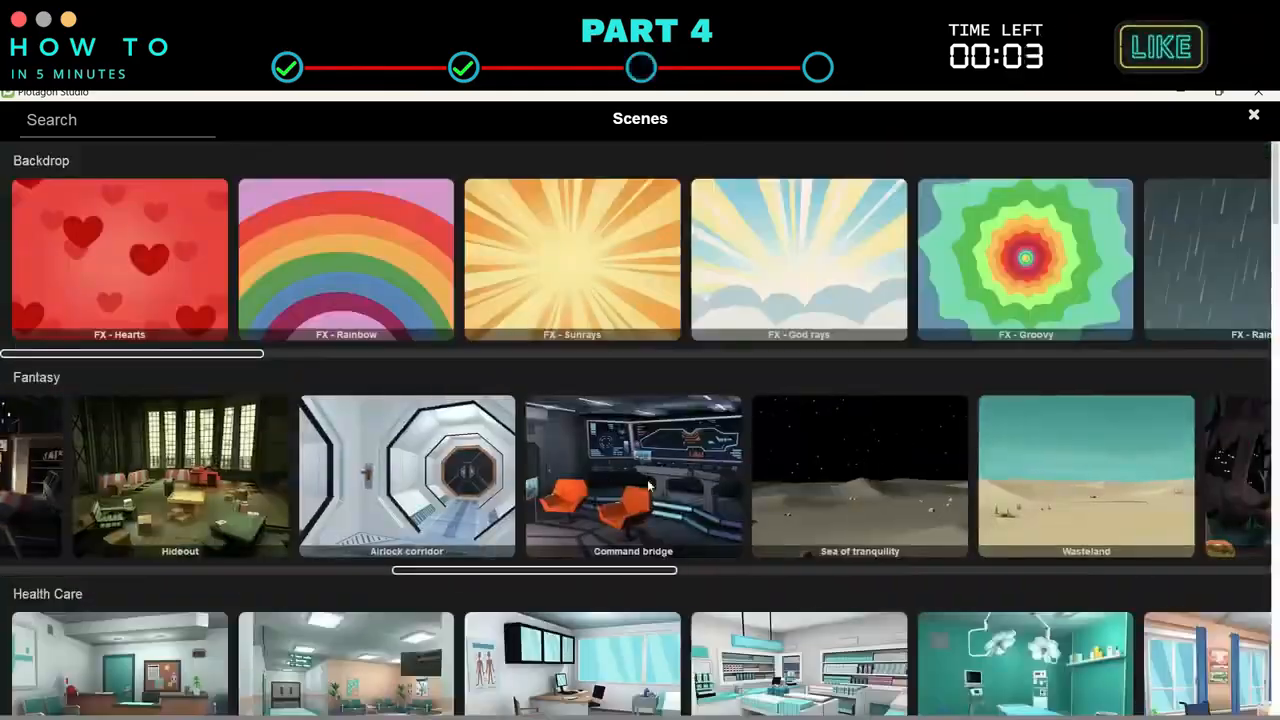
left_click(576, 443)
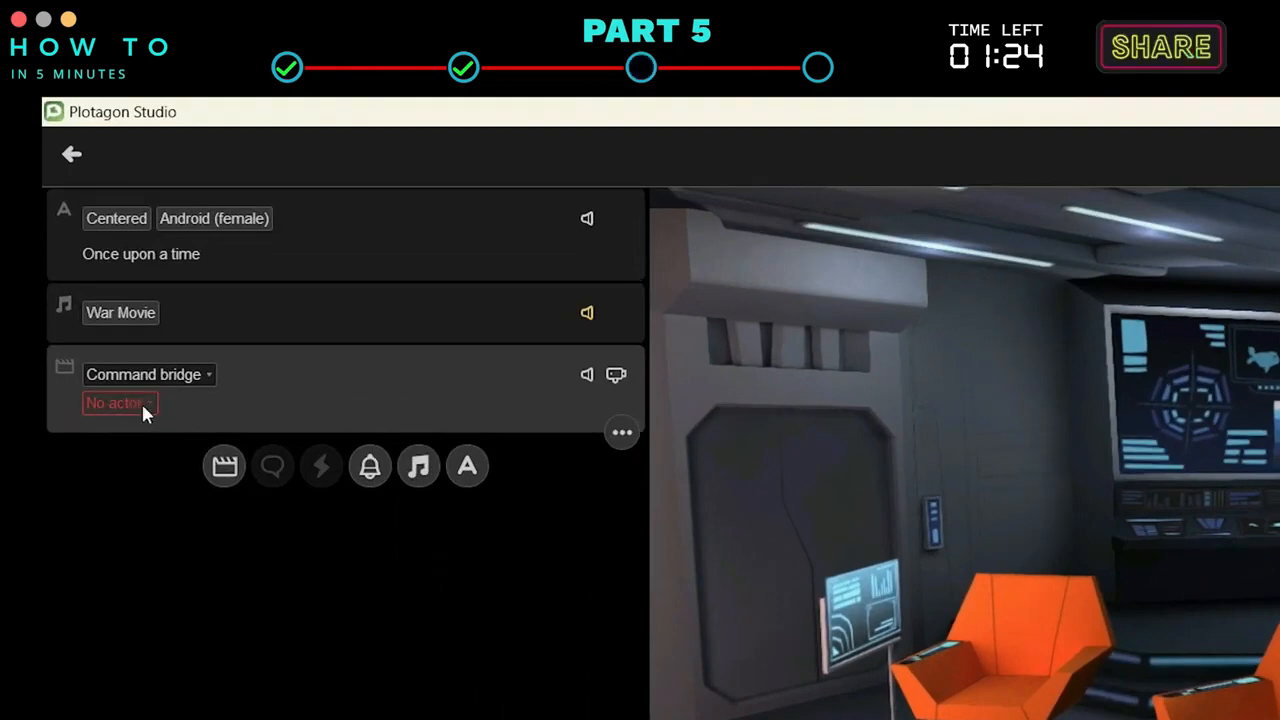
Browse the character library for the scene's empty actor slot and start creating a new character.
left_click(141, 401)
scroll(690, 358, "down", 3)
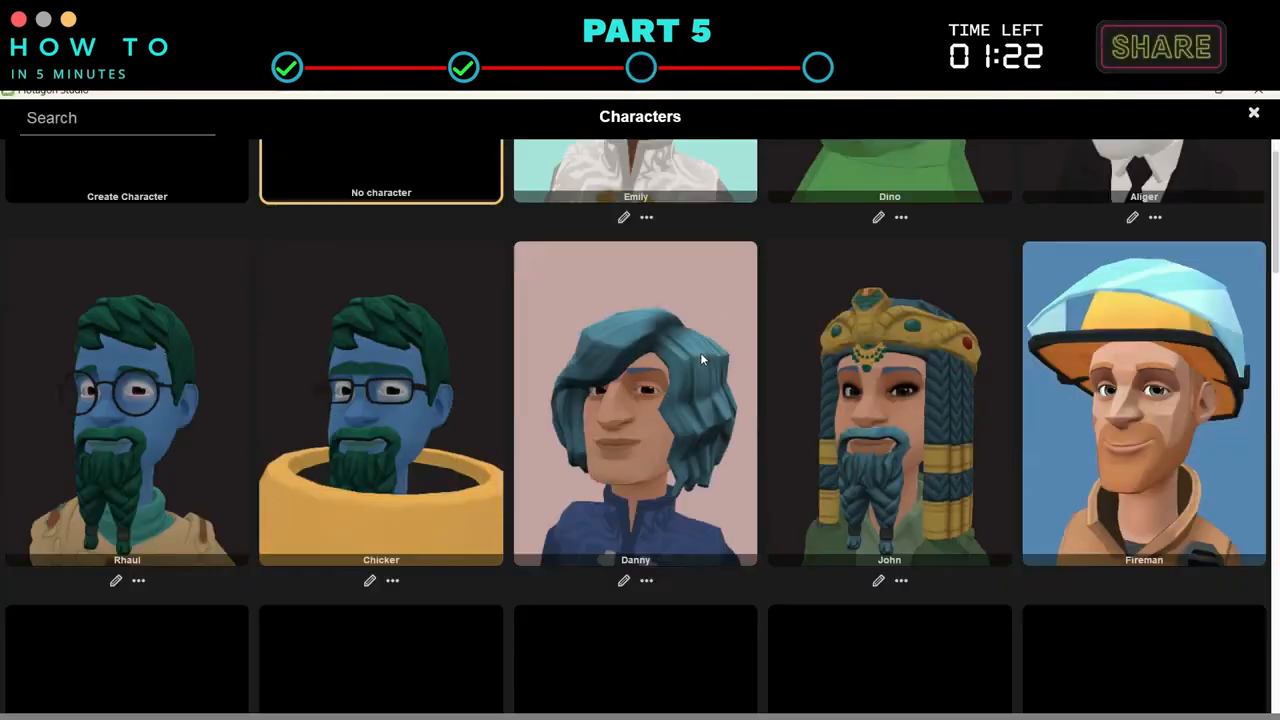
scroll(701, 358, "down", 10)
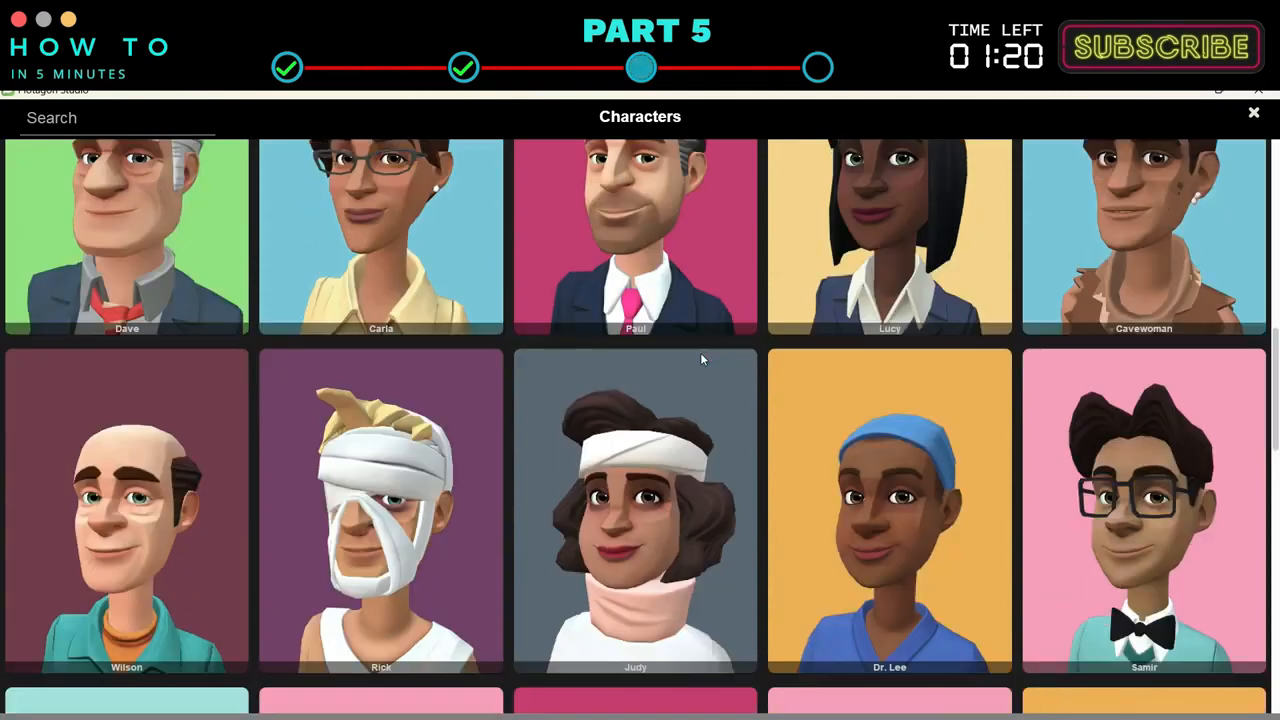
scroll(701, 358, "up", 12)
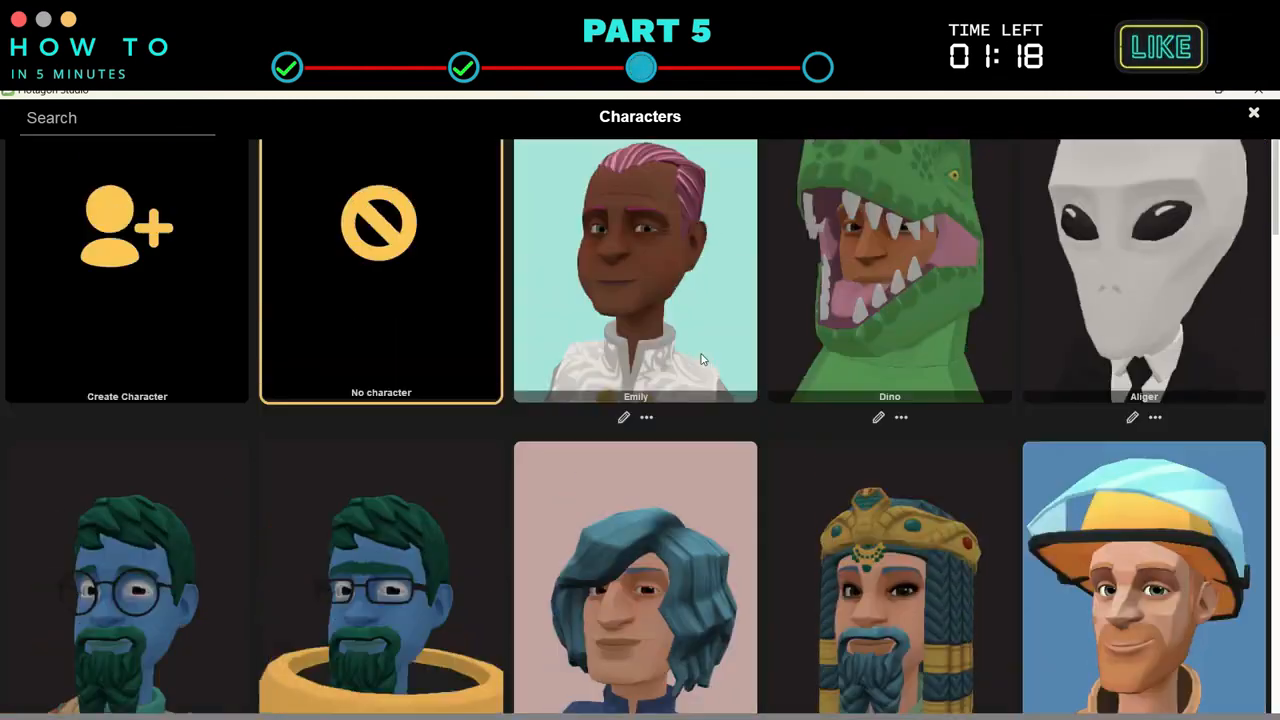
scroll(701, 358, "up", 1)
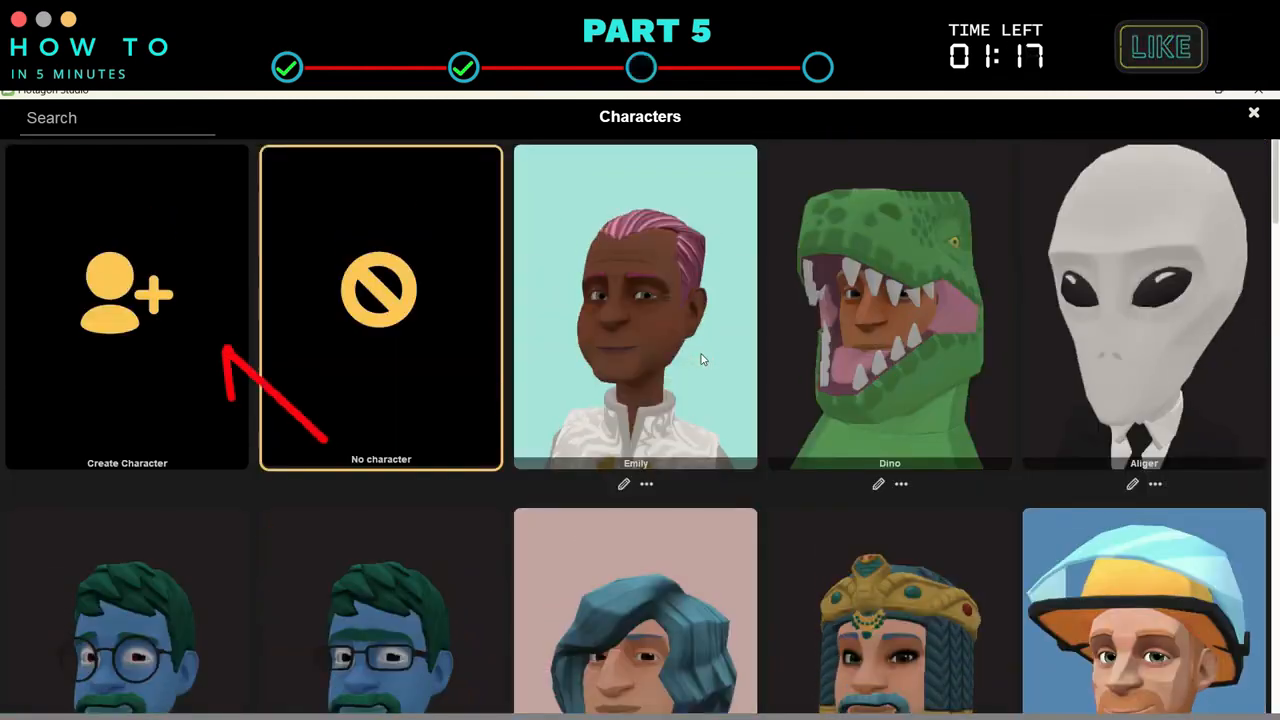
left_click(113, 323)
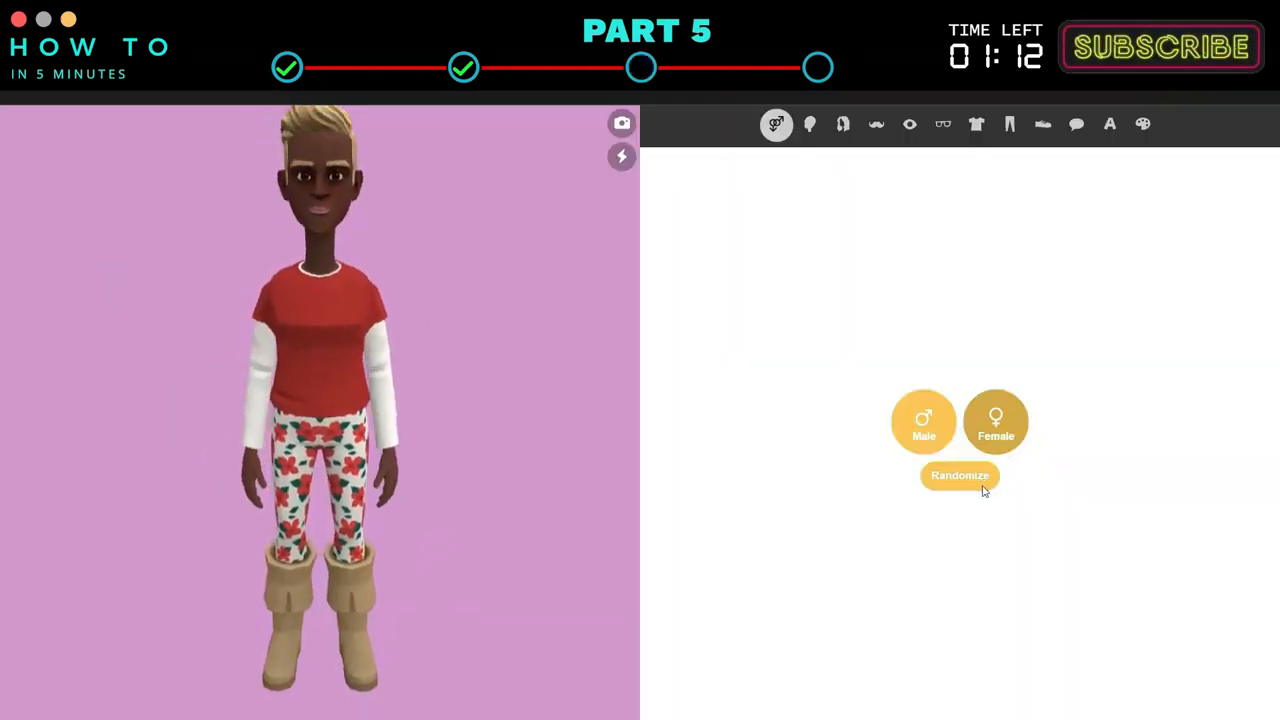
Try the Male and Female base models for the new character and randomize its appearance.
left_click(938, 432)
left_click(995, 422)
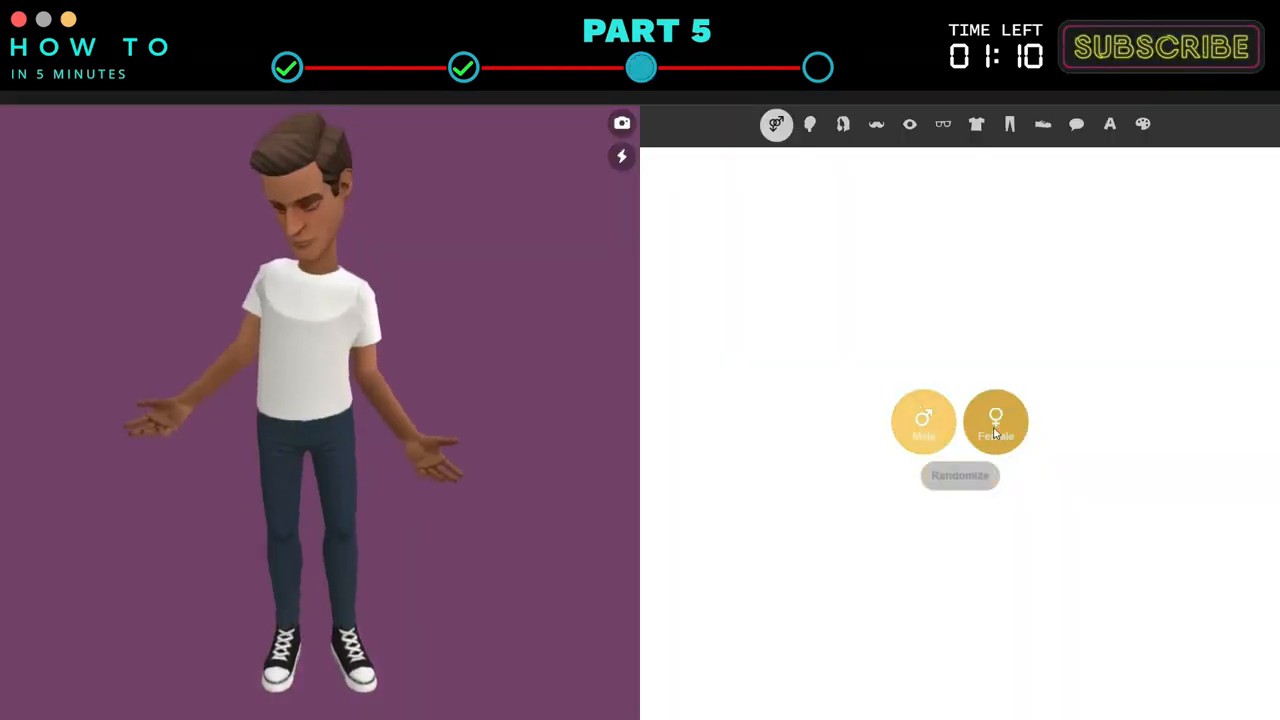
left_click(958, 475)
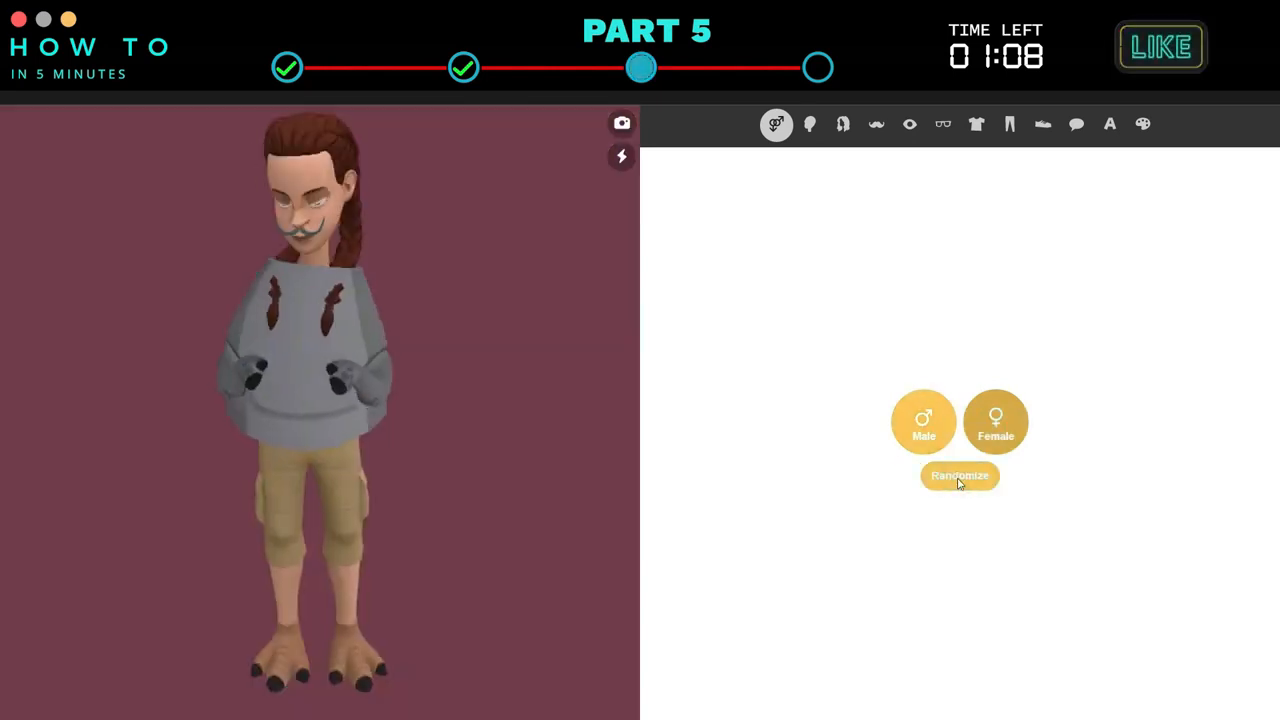
Give the character a rounded head shape without angular corners and dark teal-green skin.
left_click(808, 124)
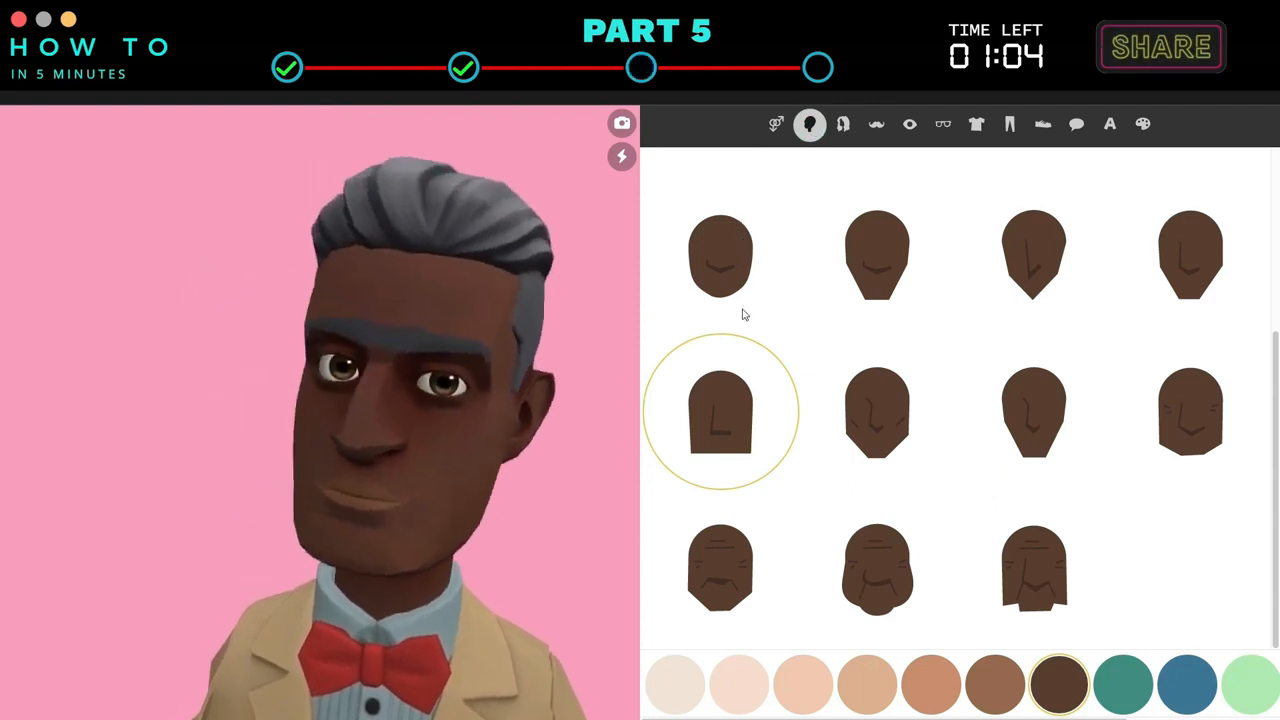
left_click(740, 268)
scroll(971, 509, "up", 3)
left_click_drag(765, 717, 1044, 690)
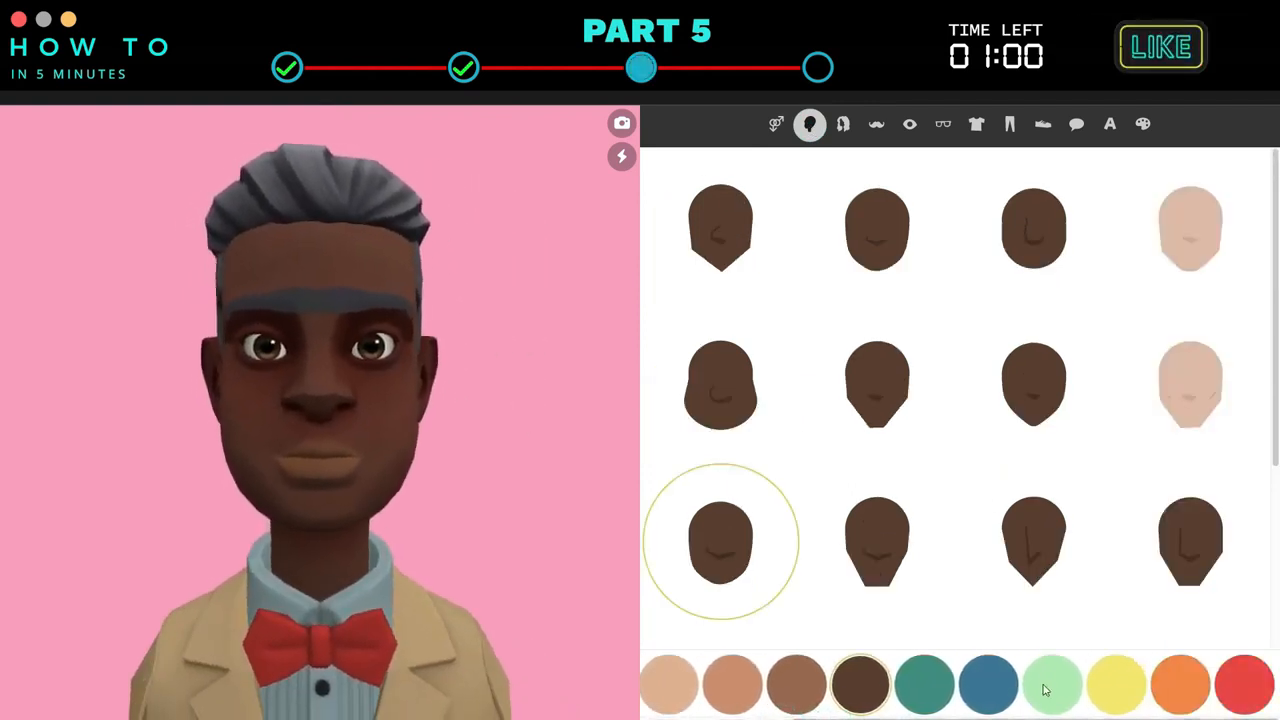
left_click(1050, 682)
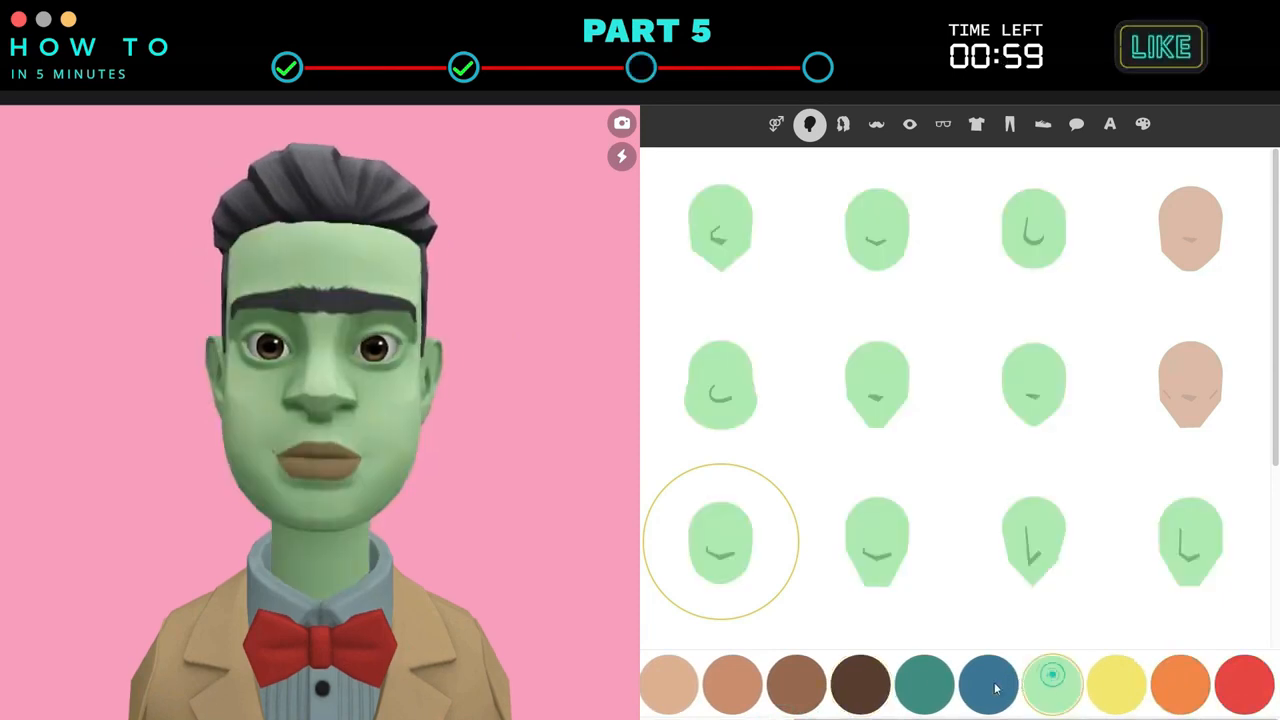
left_click(918, 677)
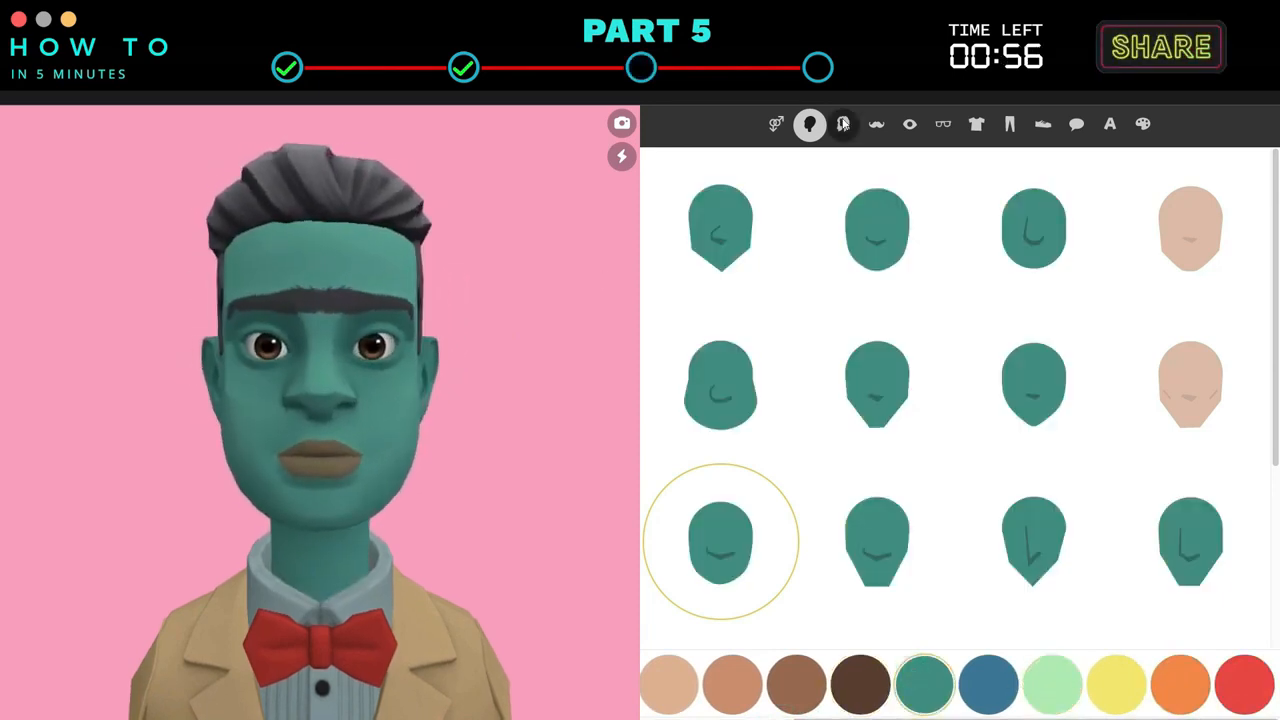
Remove the character's hair so the head is bald.
left_click(843, 124)
scroll(915, 274, "down", 3)
scroll(915, 274, "up", 3)
left_click(720, 226)
scroll(946, 402, "down", 11)
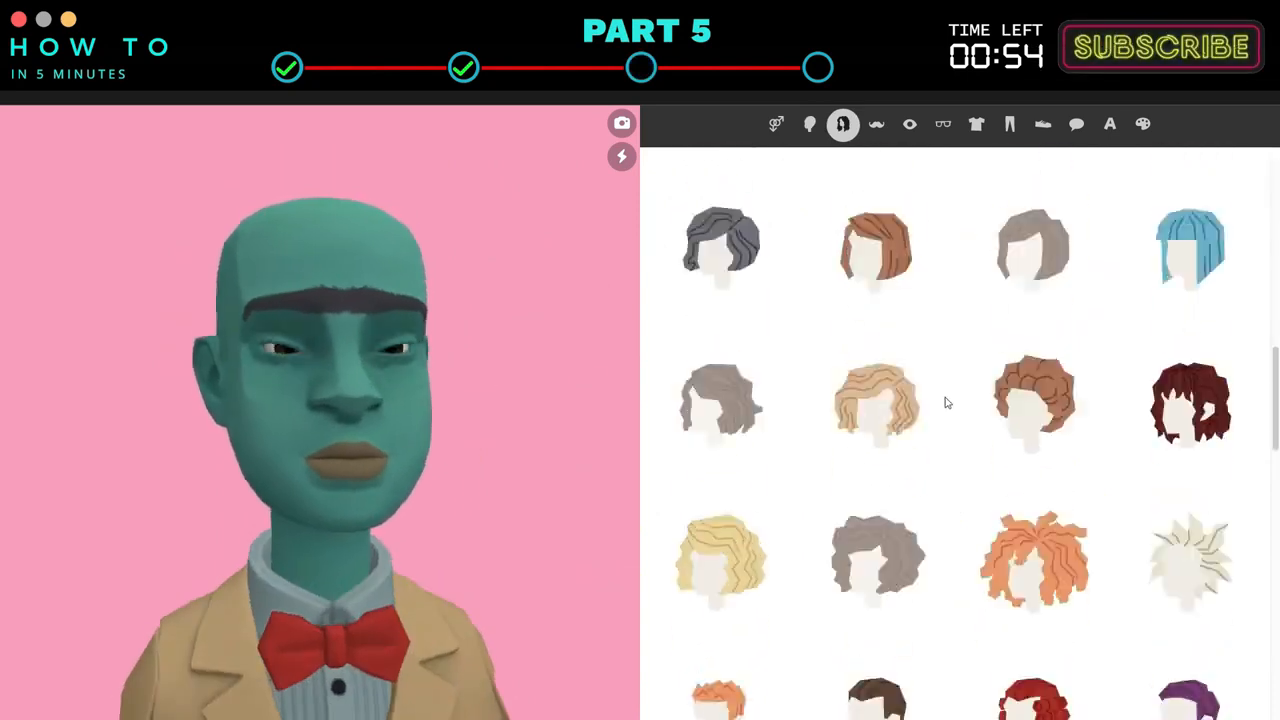
Try several hairstyles on the character, including the golden Egyptian headdress, and return to no hair.
scroll(1000, 395, "down", 3)
left_click(1034, 385)
scroll(1106, 455, "down", 13)
left_click(1189, 415)
scroll(900, 420, "up", 6)
left_click(723, 460)
scroll(760, 320, "up", 14)
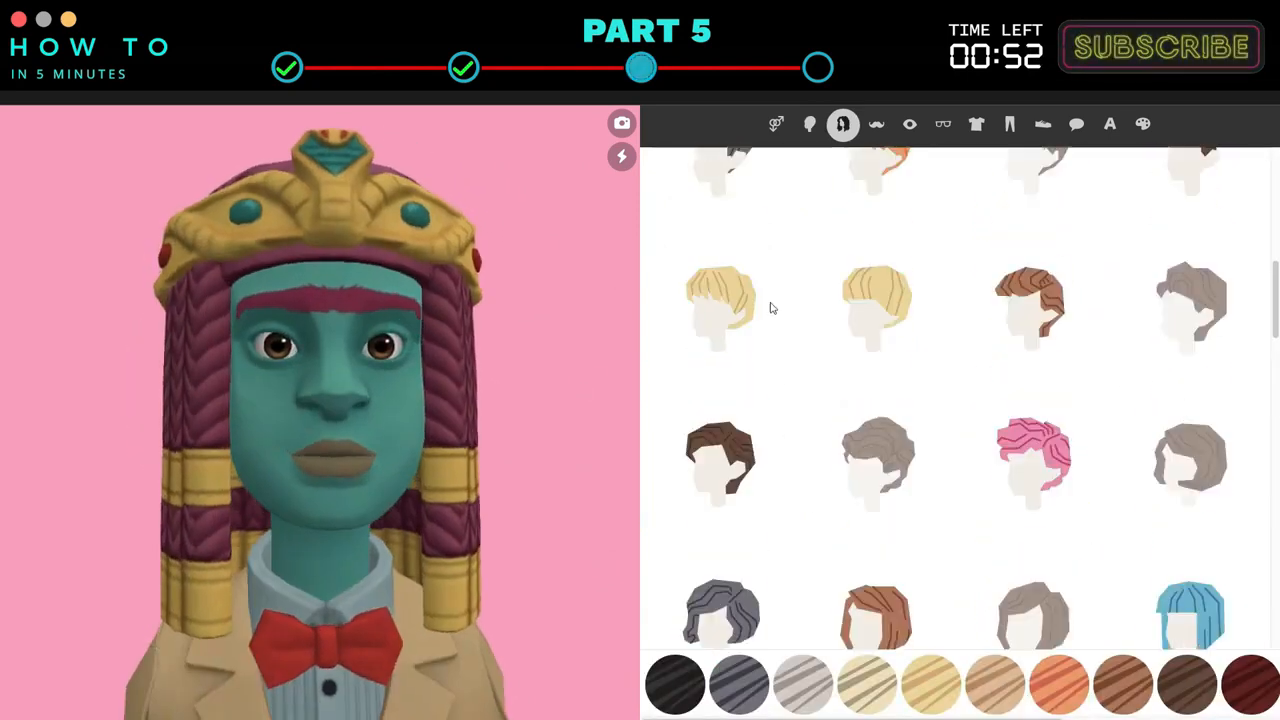
scroll(771, 308, "up", 3)
left_click(720, 226)
Try a facial hair style and colour on the character and return to no facial hair.
left_click(876, 124)
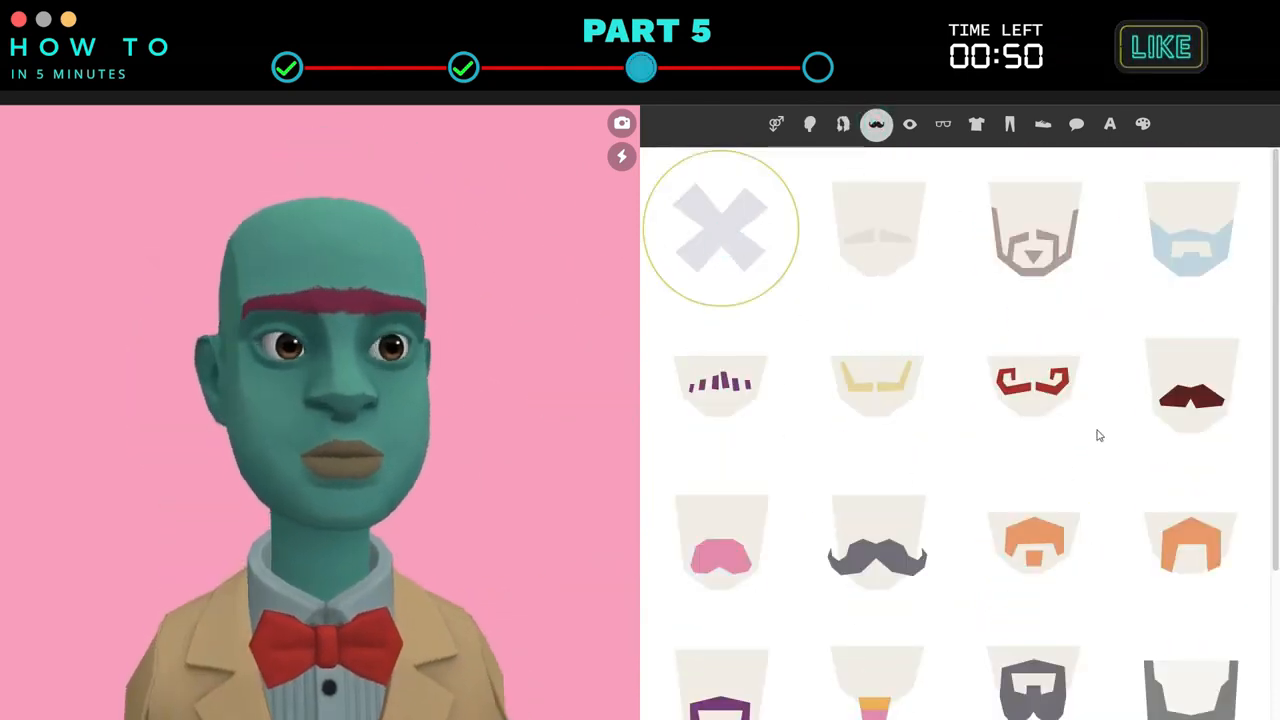
scroll(1100, 435, "down", 3)
left_click(1077, 497)
left_click_drag(890, 715, 1105, 715)
left_click(1057, 685)
scroll(900, 450, "up", 3)
left_click(718, 246)
Give the character red eyes, black eyebrows and yellow-green lips.
left_click(909, 124)
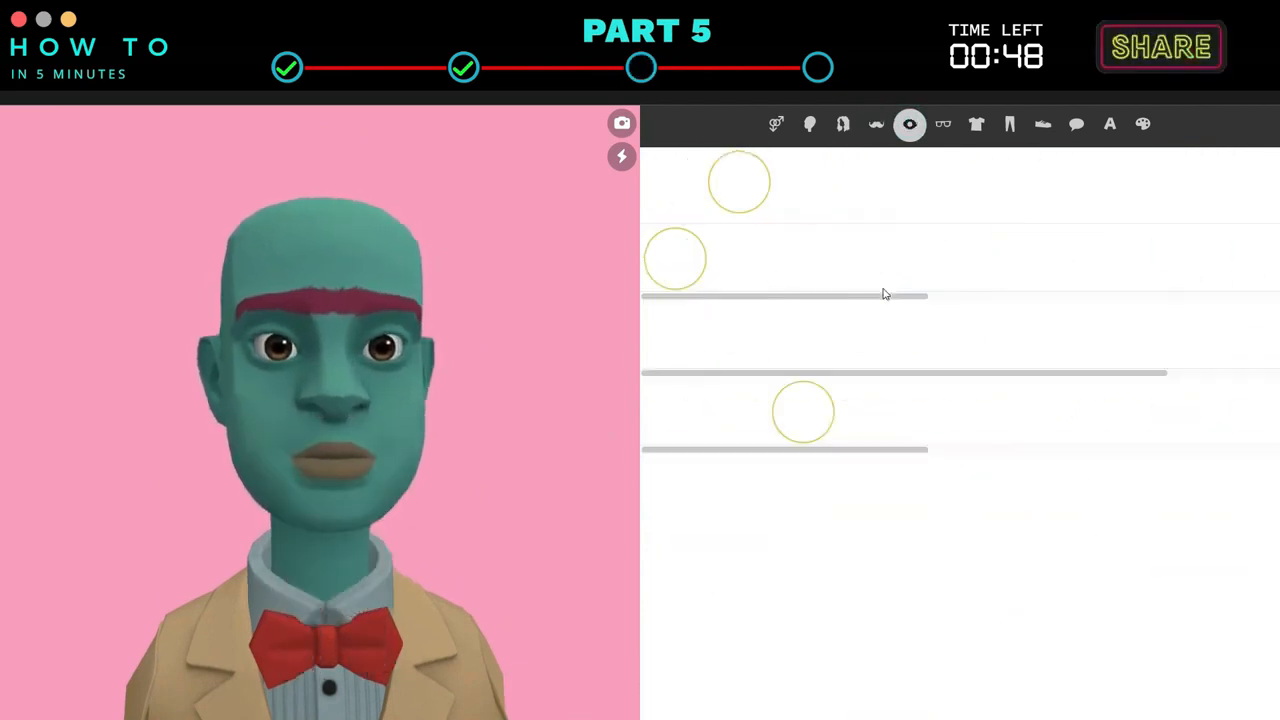
left_click(995, 185)
left_click_drag(729, 295, 828, 301)
left_click(1102, 260)
left_click(674, 262)
left_click_drag(730, 373, 840, 374)
left_click(1117, 337)
left_click_drag(726, 451, 1000, 451)
Try accessories on the character, including the gold pearl earring and the red sugar-skull mask.
left_click(943, 124)
scroll(800, 400, "down", 8)
left_click(672, 393)
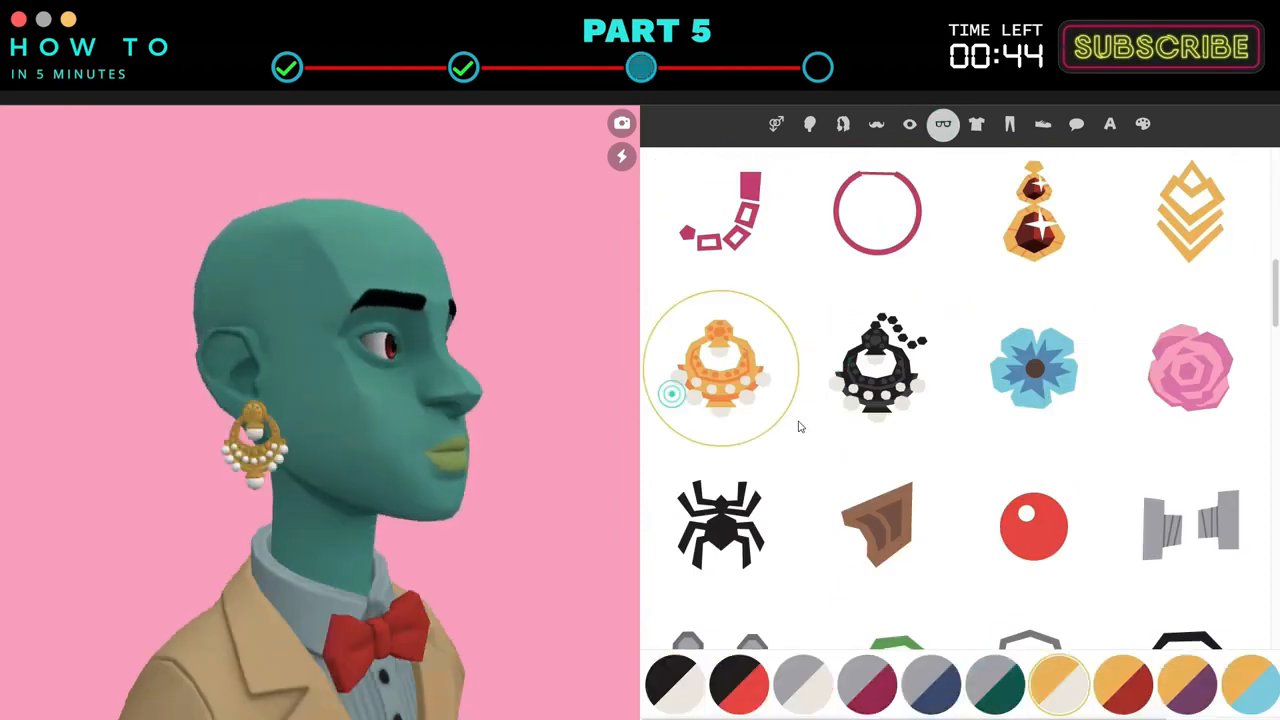
scroll(800, 427, "down", 10)
left_click(877, 400)
scroll(877, 297, "up", 15)
scroll(877, 400, "down", 20)
left_click(877, 569)
left_click(1194, 408)
Put the alien mask on the character and colour it dark green.
left_click_drag(1272, 606, 1250, 128)
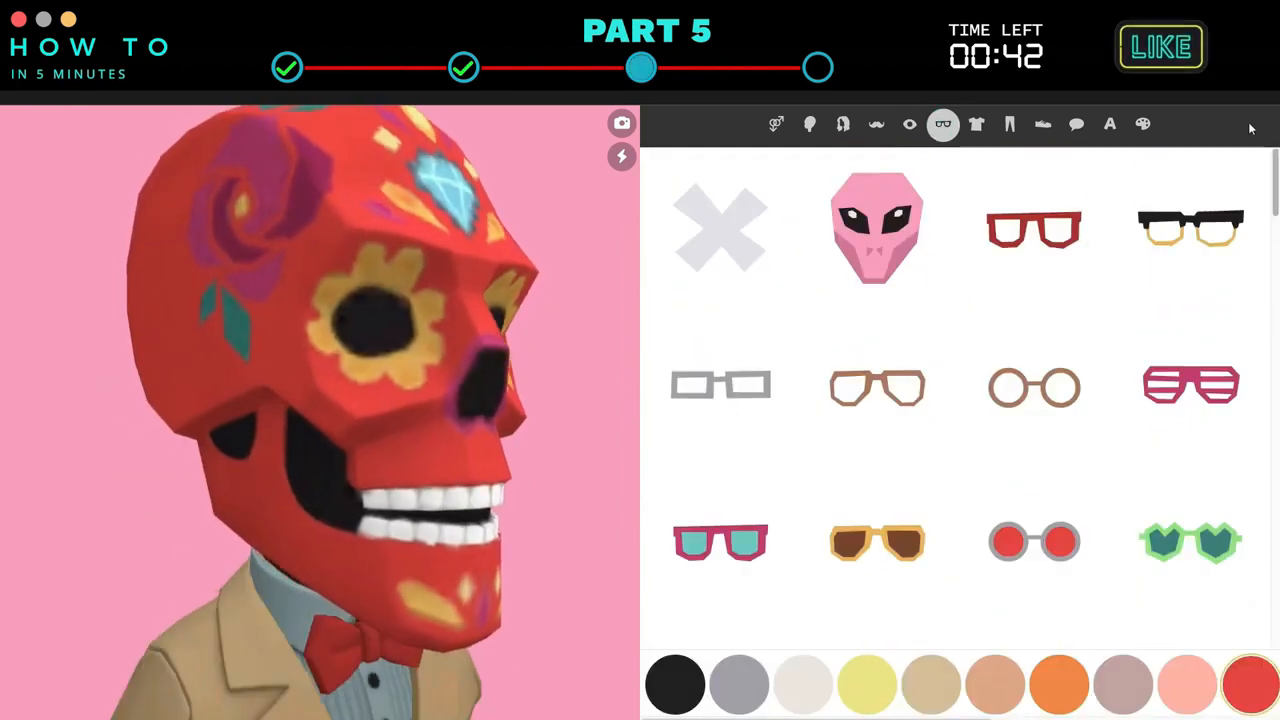
left_click(877, 228)
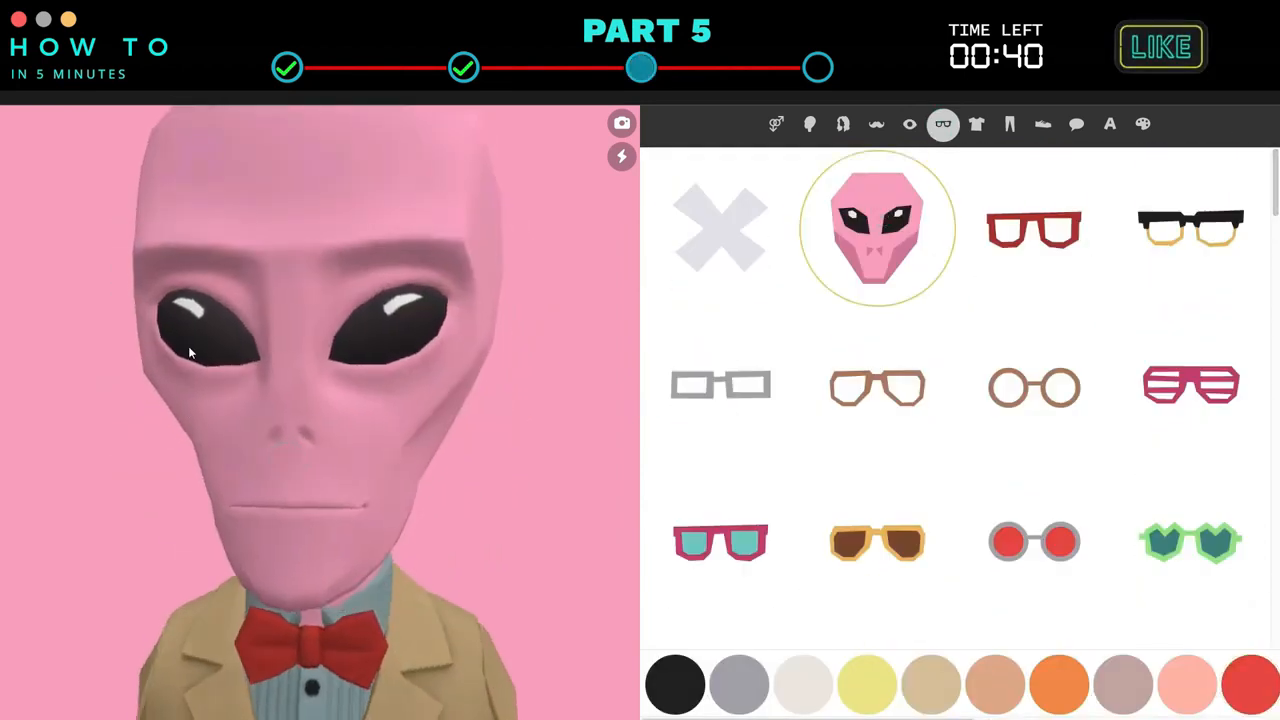
scroll(960, 684, "right", 6)
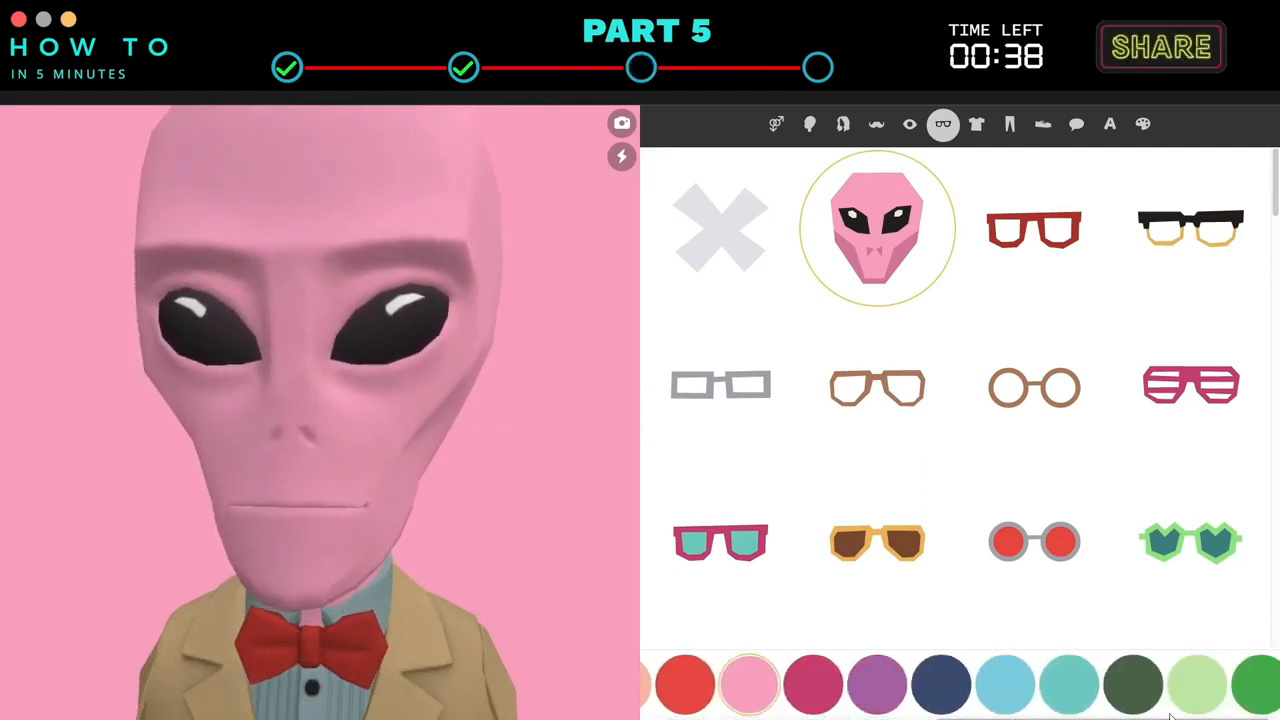
left_click(1133, 684)
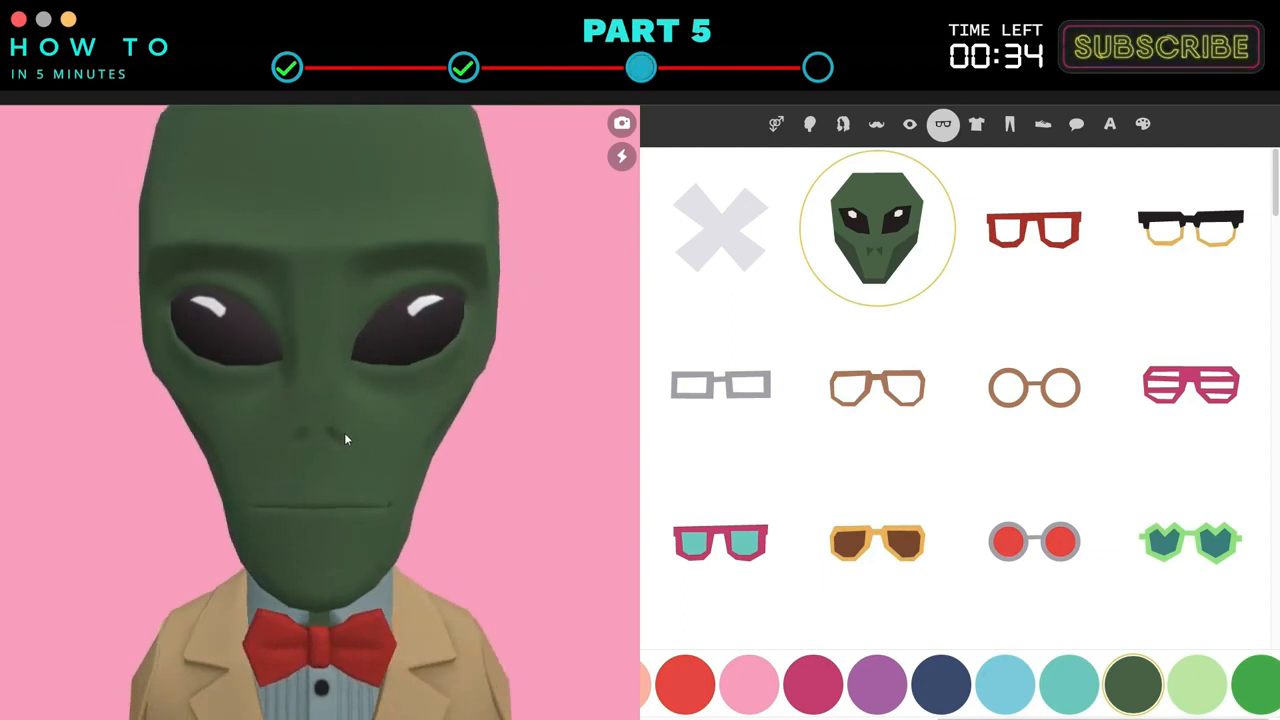
Dress the character's upper body in the white astronaut suit with the backpack.
left_click(978, 136)
scroll(829, 361, "up", 3)
scroll(829, 361, "down", 12)
left_click(720, 297)
left_click(803, 684)
Give the character the white astronaut trousers with grey knee patches and yellow cuffs.
left_click(1010, 125)
left_click_drag(330, 395, 420, 391)
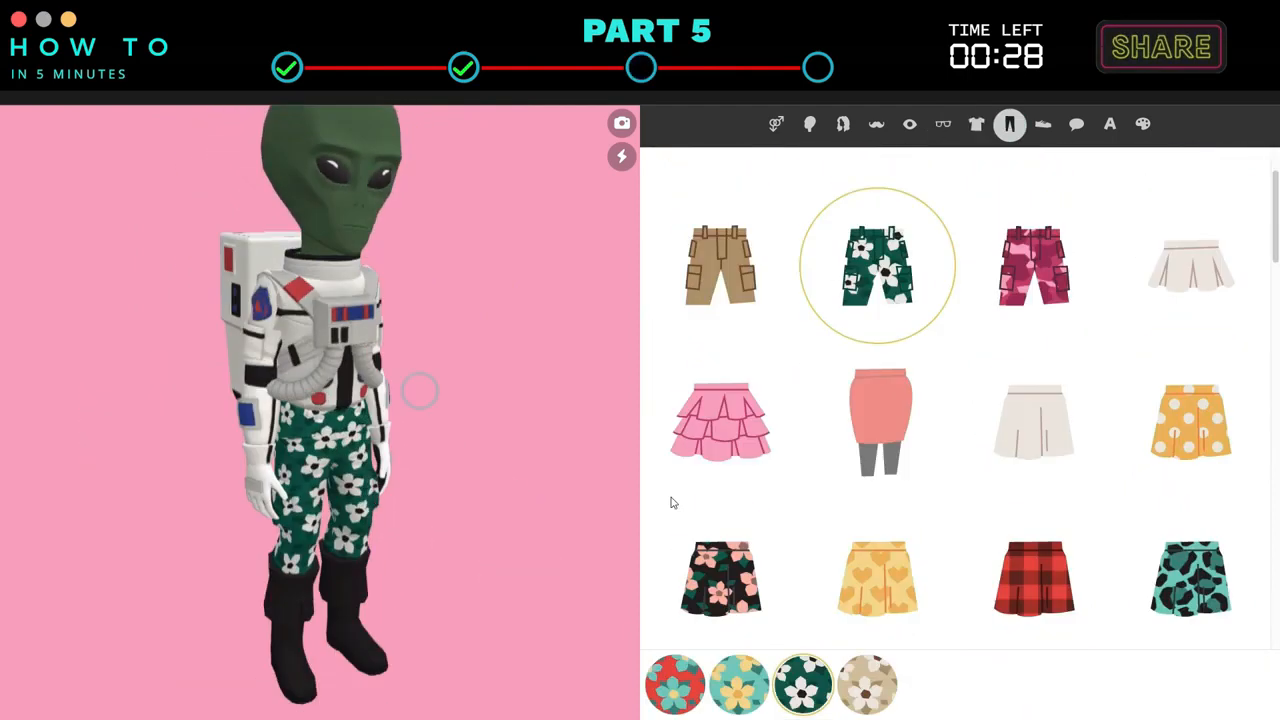
scroll(800, 440, "down", 3)
left_click(902, 405)
scroll(780, 450, "down", 18)
left_click(724, 472)
Try several boots on the character and put on the white lace-up pair.
left_click(1043, 124)
left_click(878, 410)
left_click(1034, 410)
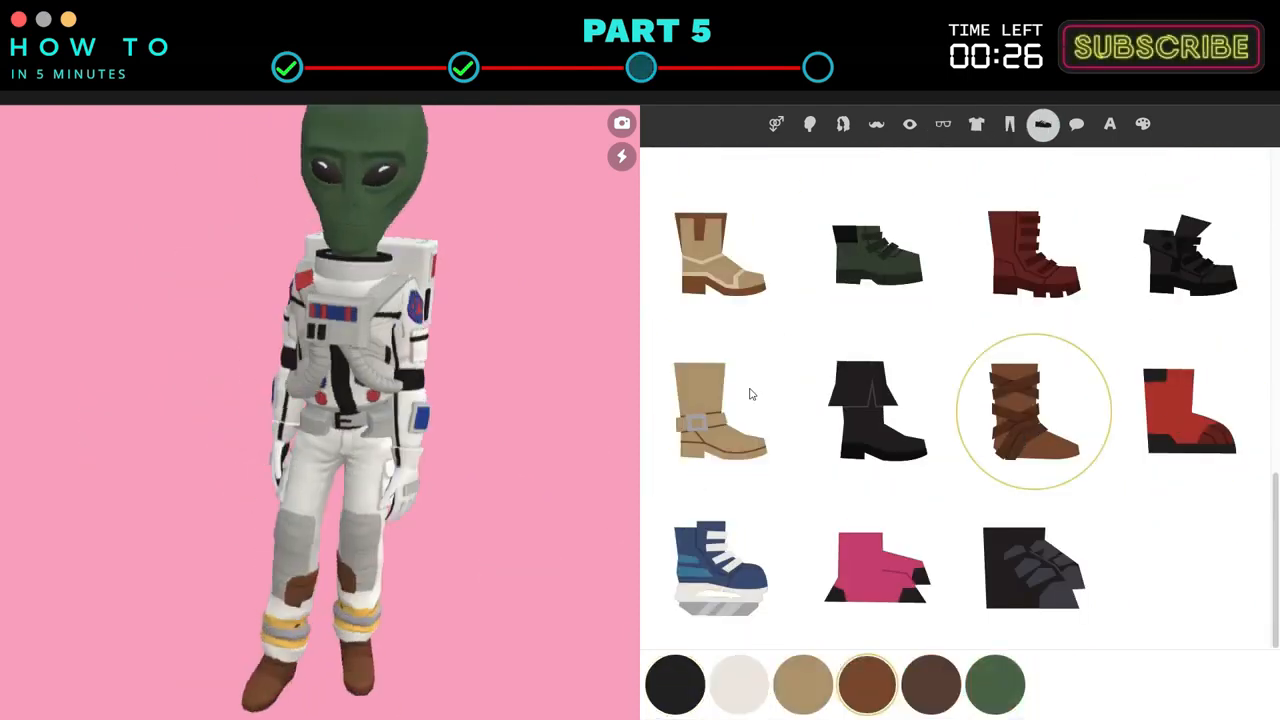
left_click(878, 255)
Set the tone of the character's Rod voice to the fifth, medium-grey speech-bubble option.
left_click(1076, 124)
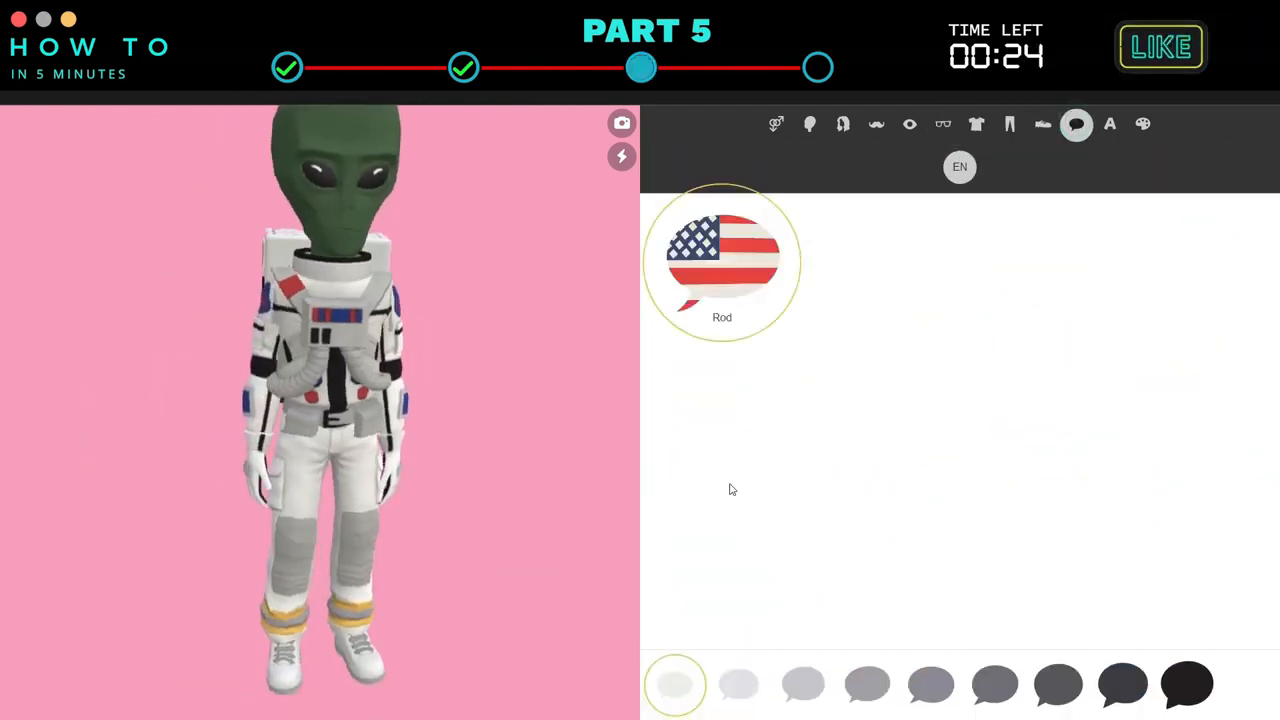
left_click(732, 684)
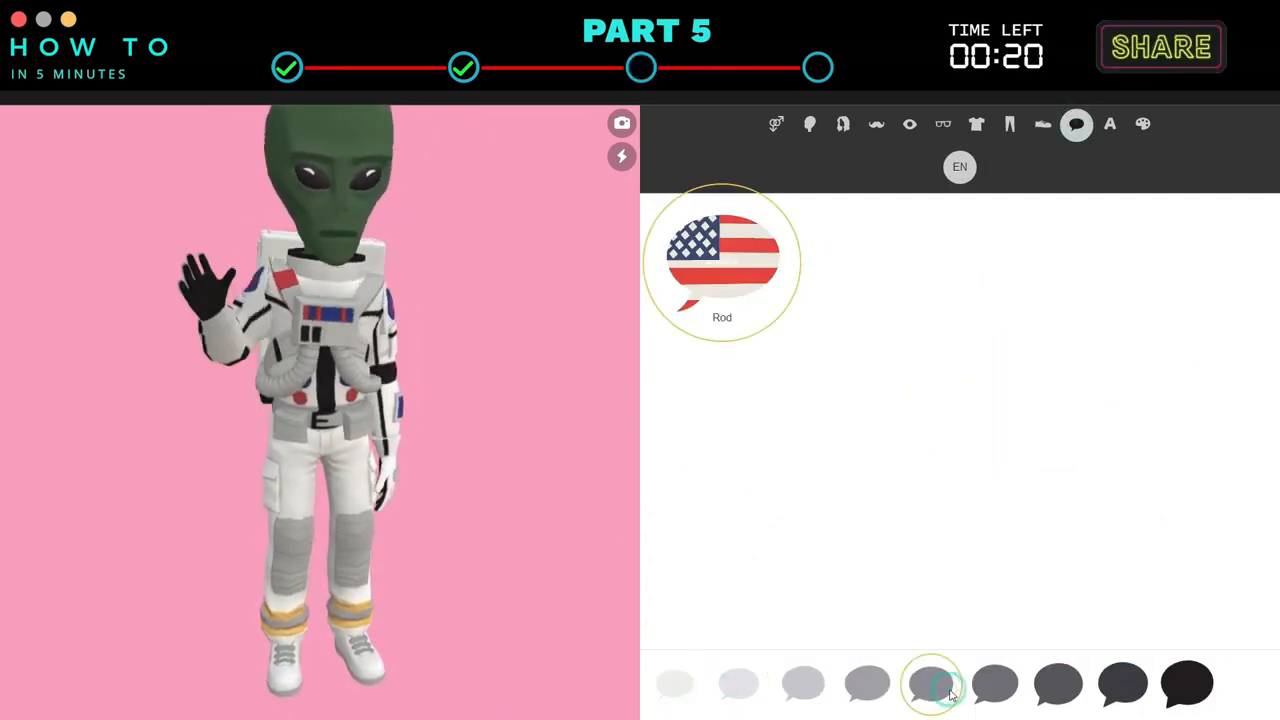
Set the Rod voice to the lightest tone and name the finished character Alibaba.
left_click(1189, 687)
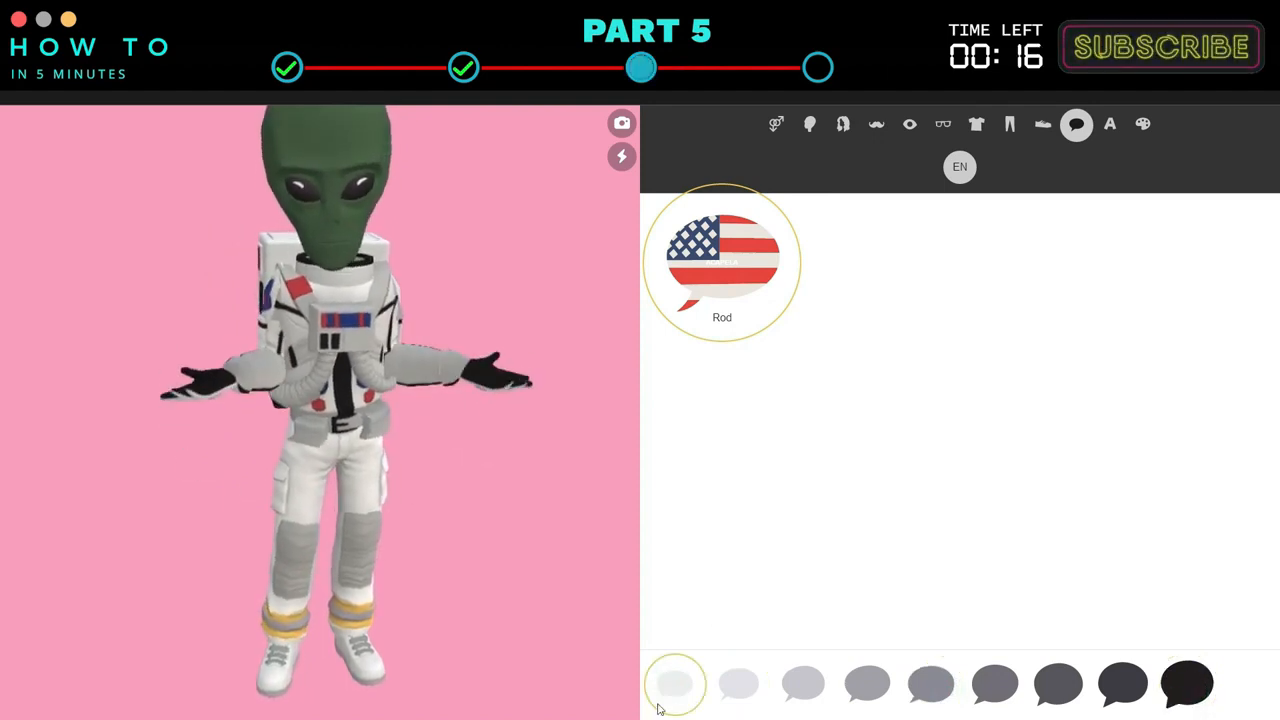
left_click(1114, 125)
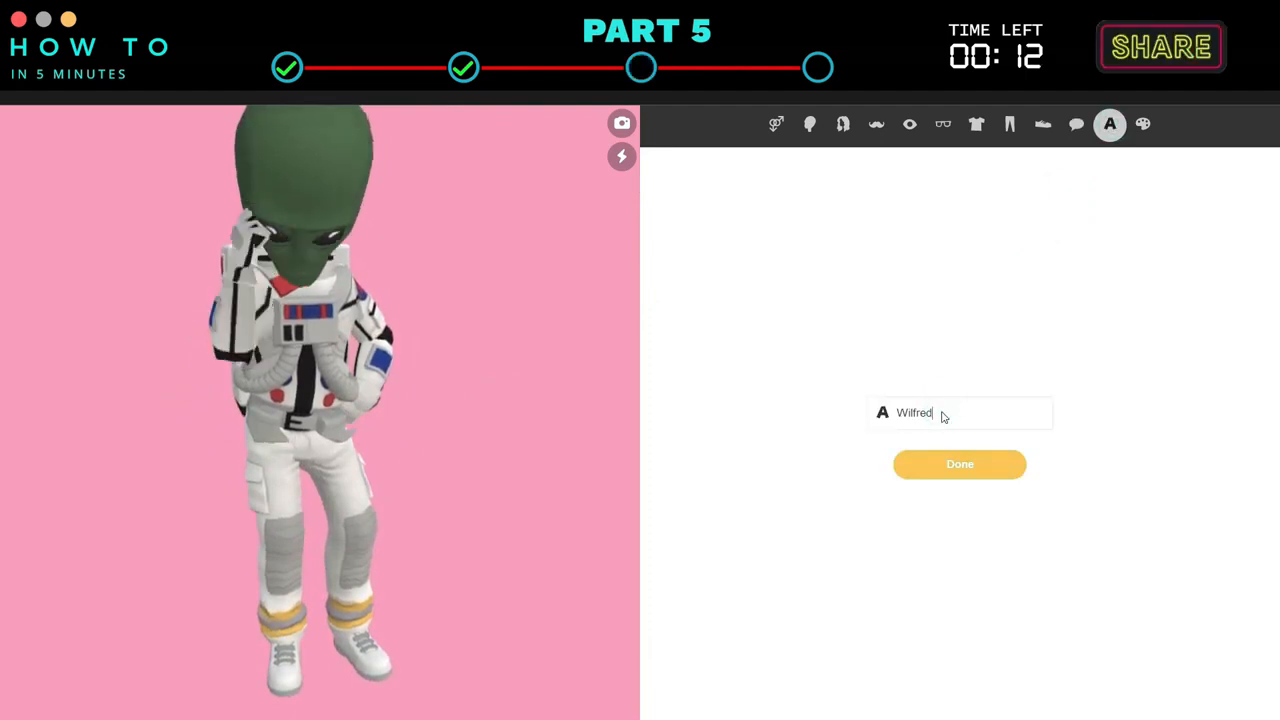
type("Ali")
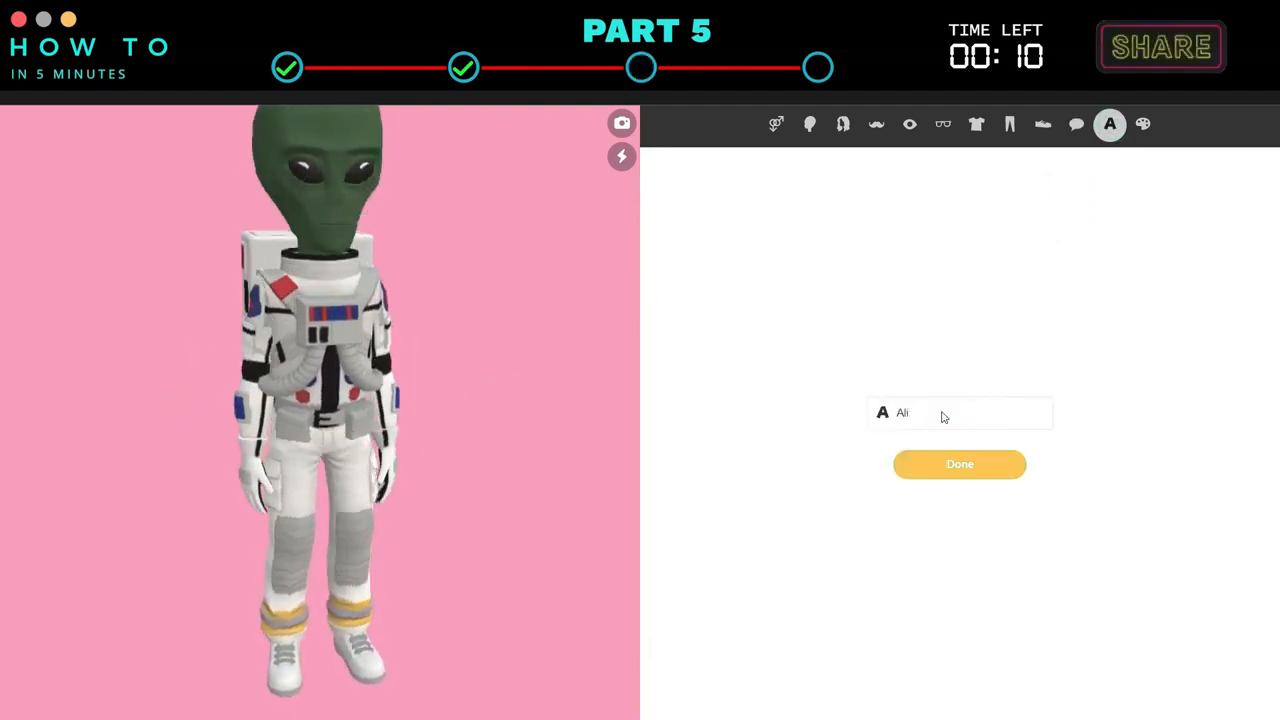
type("baba")
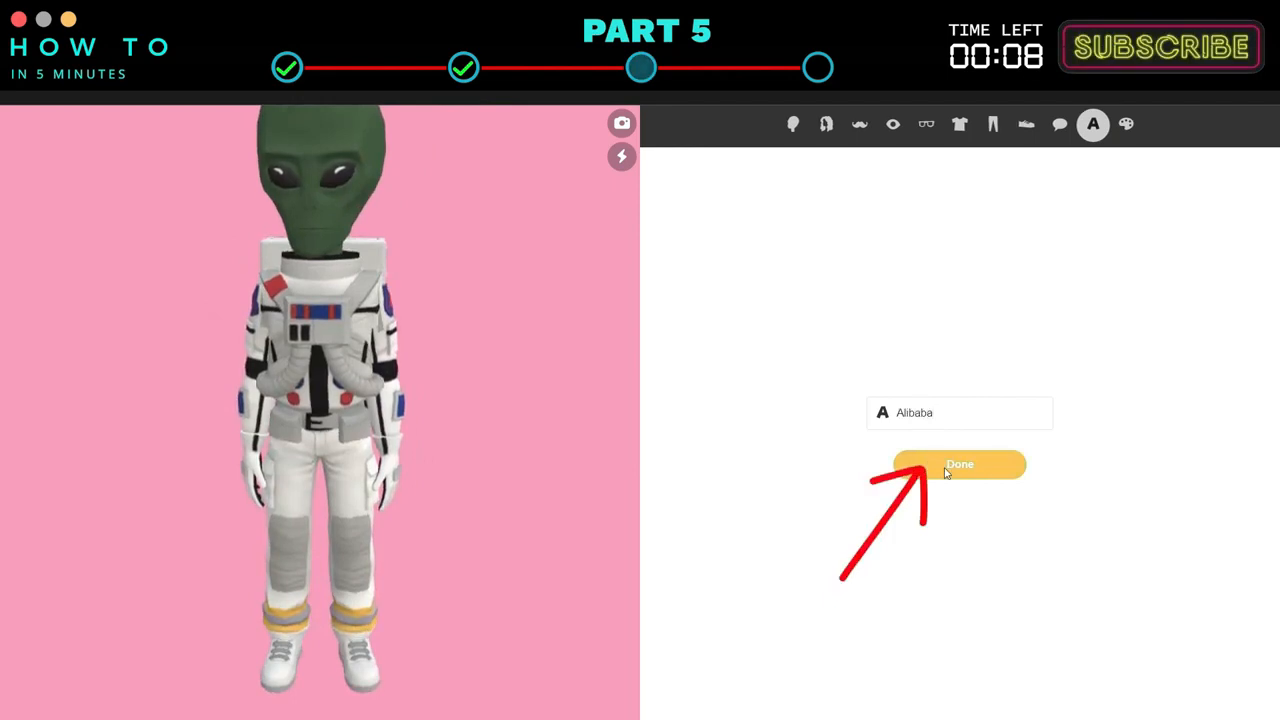
left_click(960, 467)
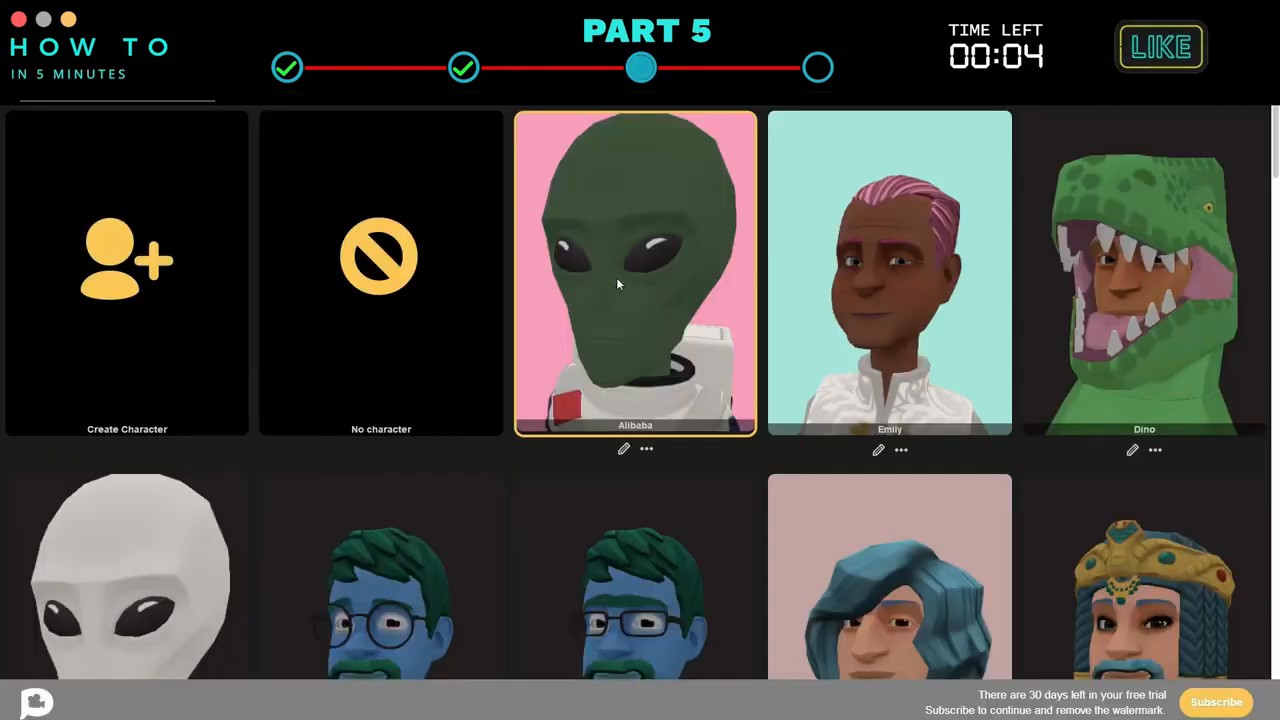
Cast Alibaba as the first actor of the Command bridge scene, trying Back of bridge before choosing the Command chair.
left_click(674, 268)
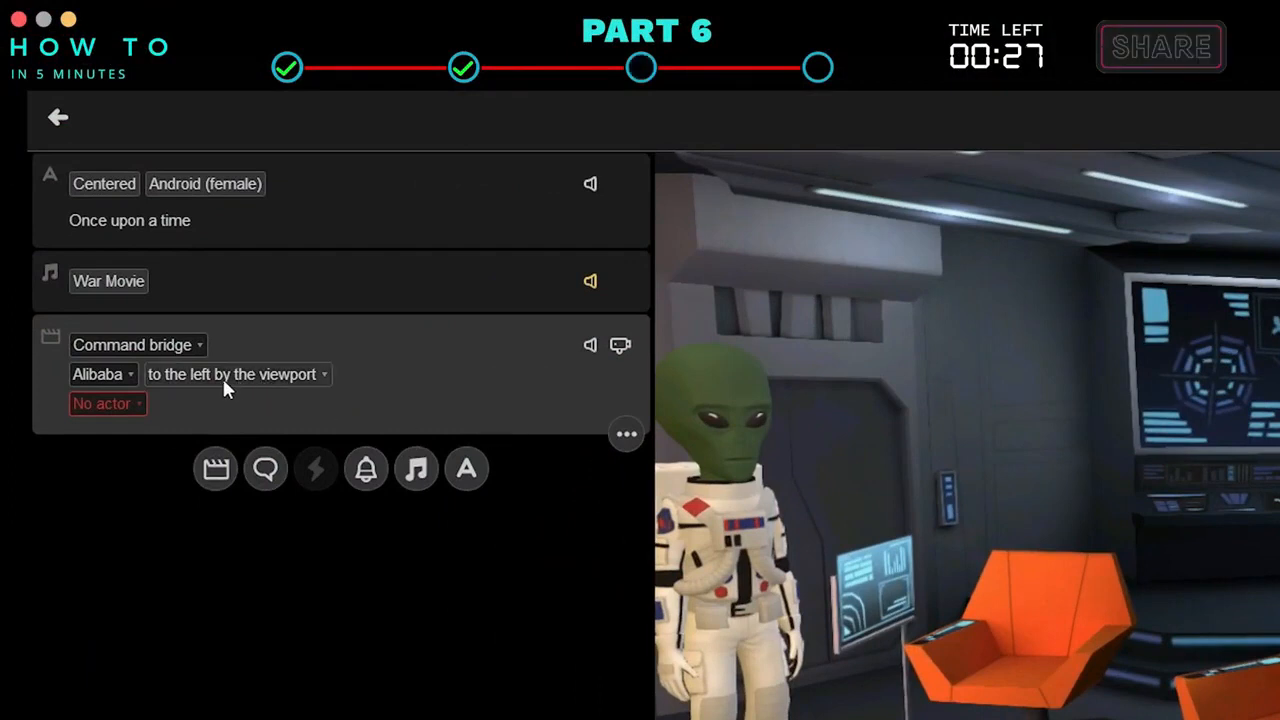
left_click(217, 378)
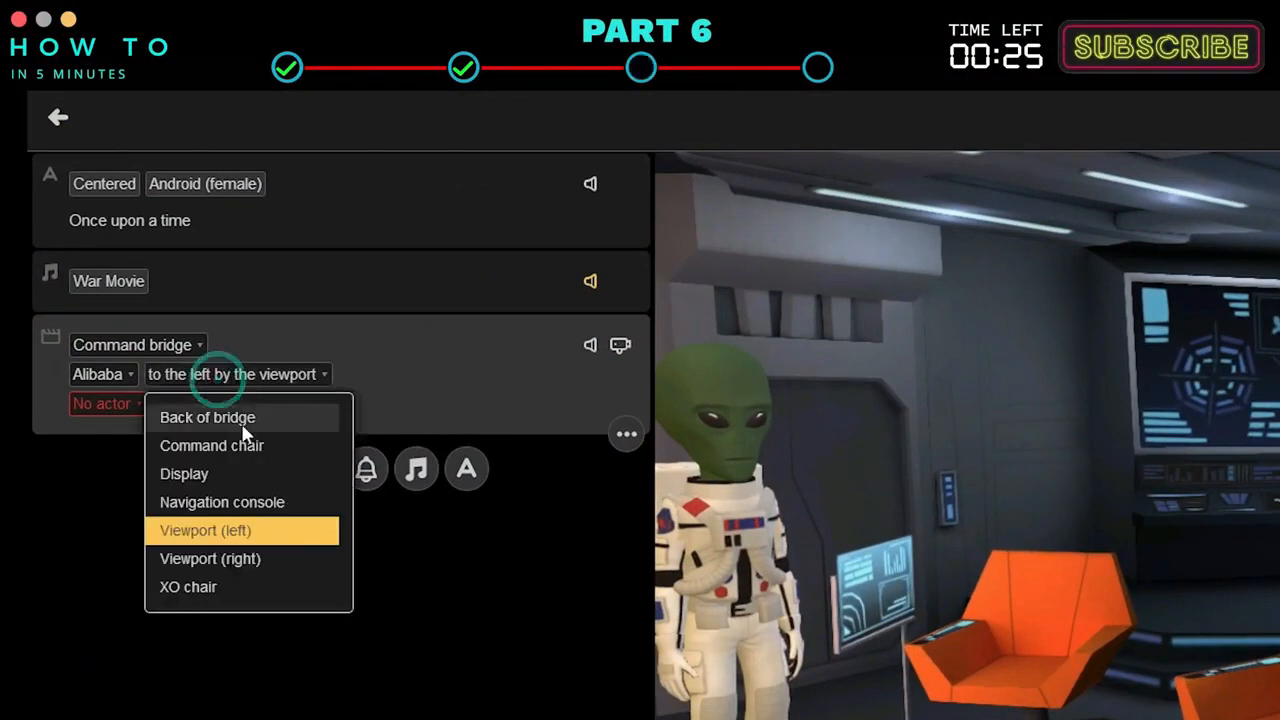
left_click(243, 426)
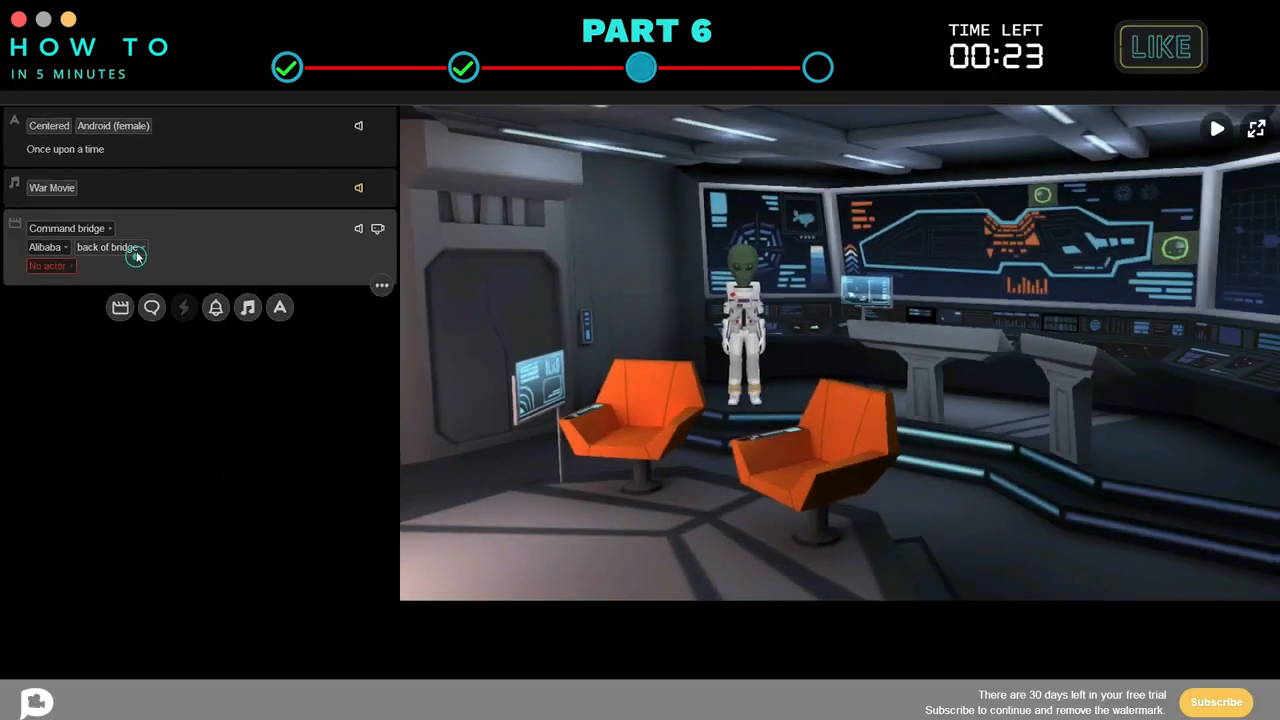
left_click(137, 257)
left_click(139, 291)
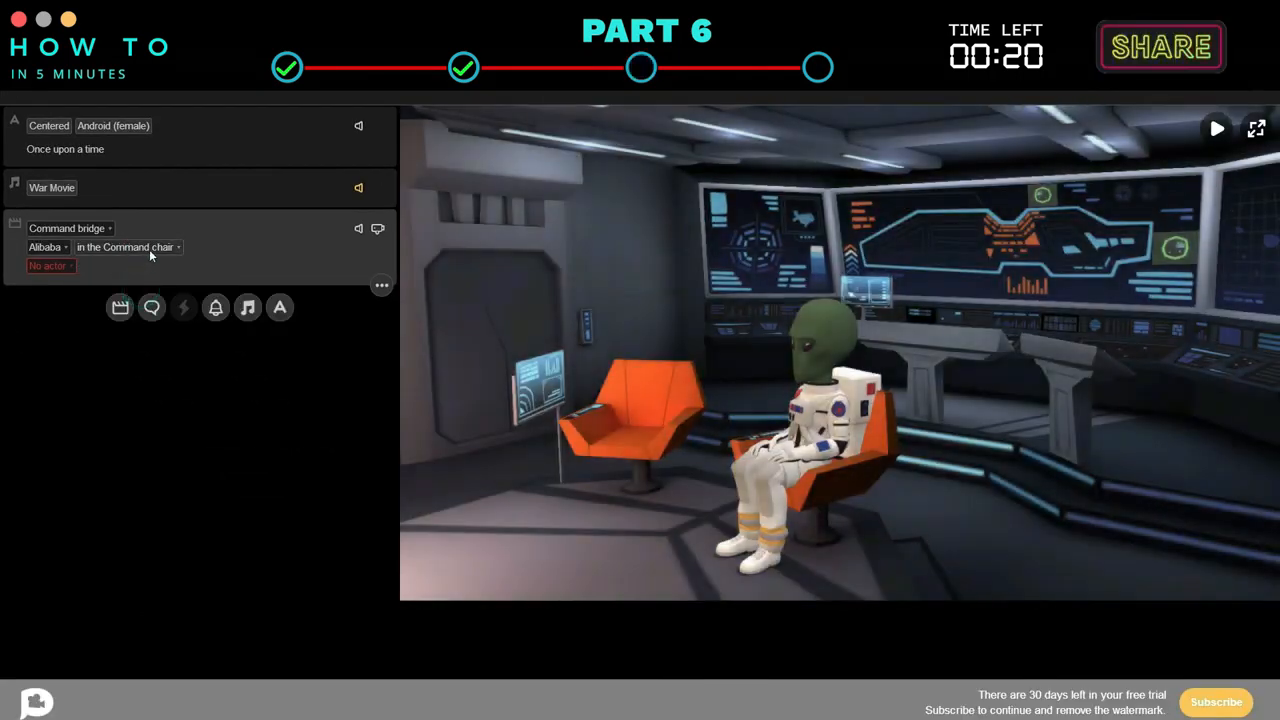
Try Alibaba at the Display position and return the character to the Command chair.
left_click(149, 249)
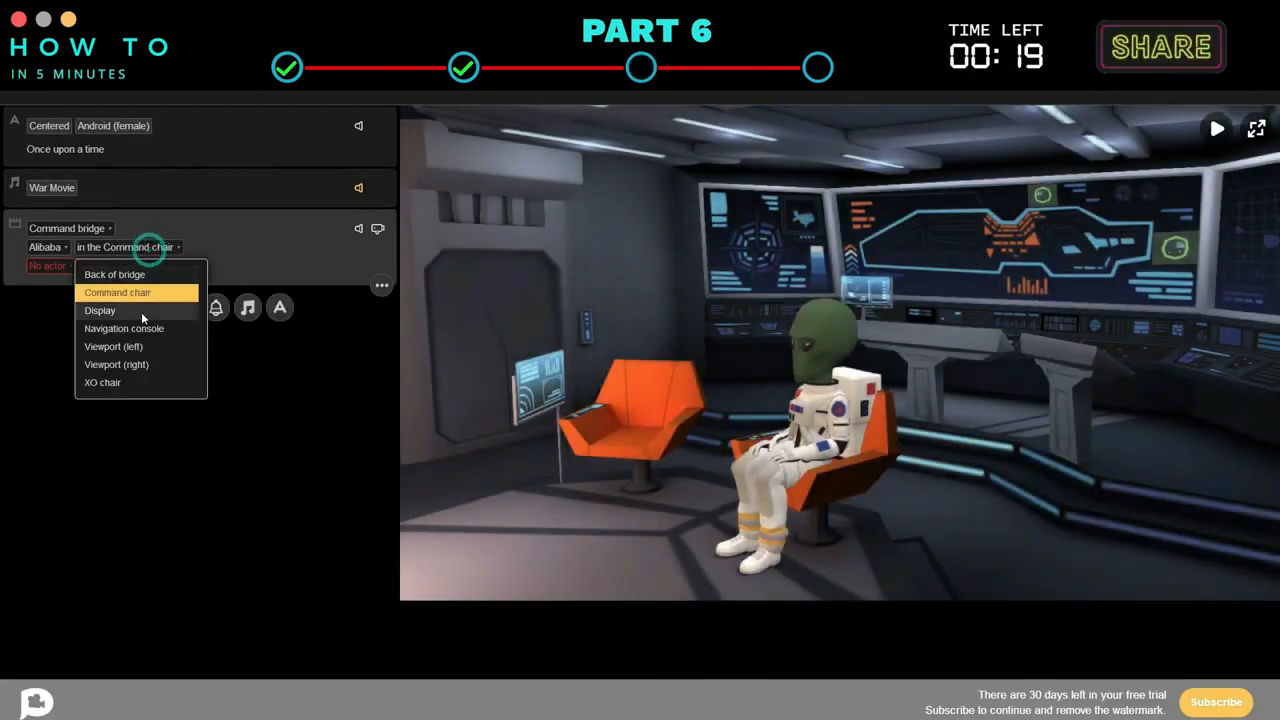
left_click(142, 303)
left_click(138, 251)
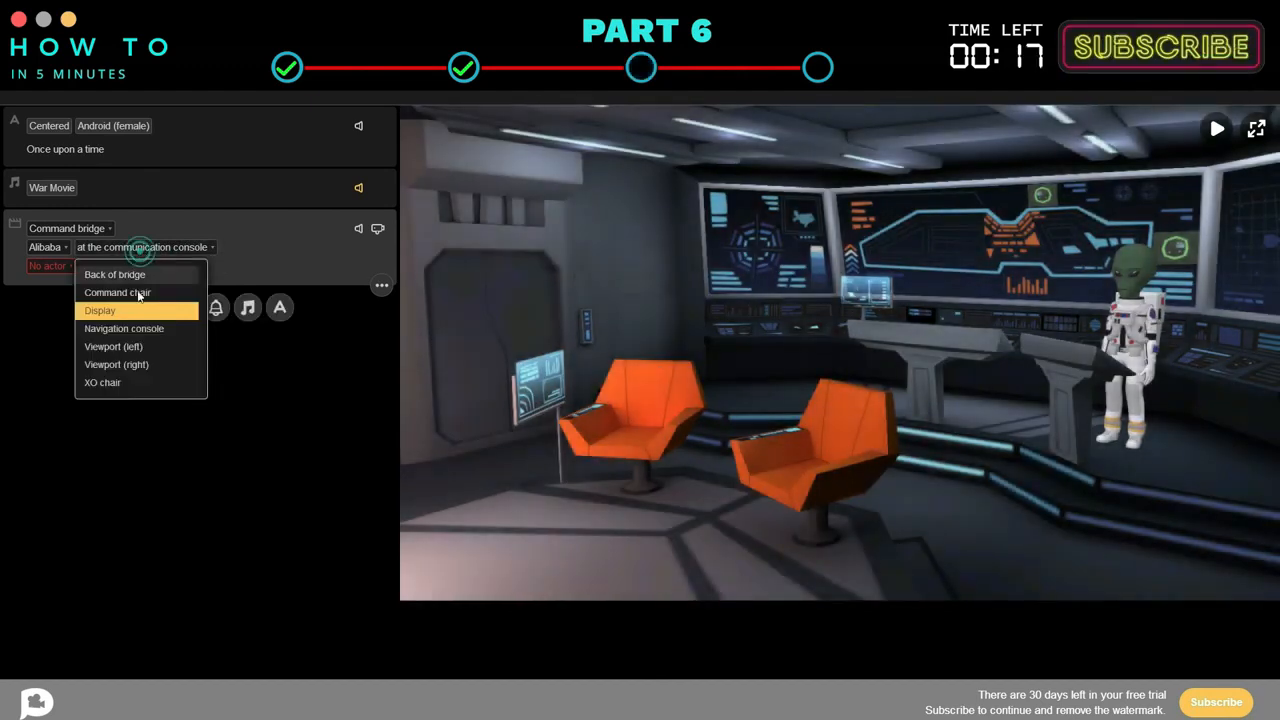
left_click(133, 293)
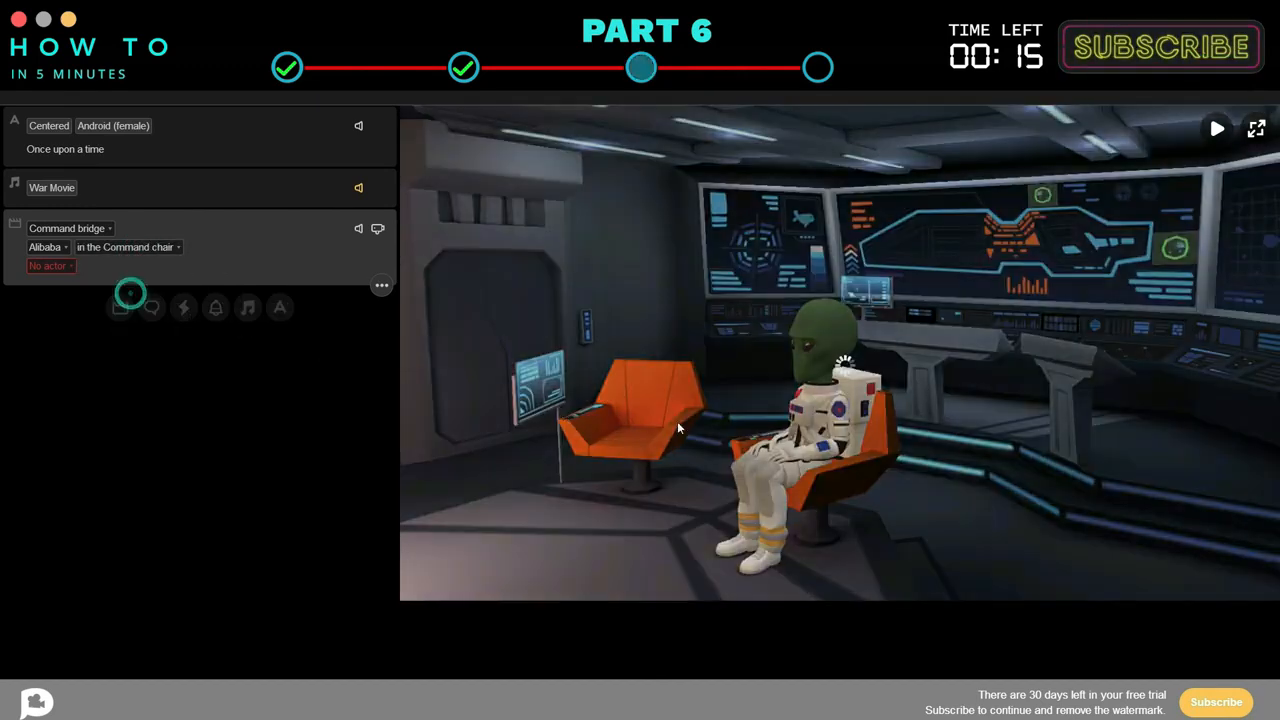
Cast Aliger, the white alien in the dark suit, as the scene's second actor.
left_click(54, 266)
scroll(217, 320, "down", 3)
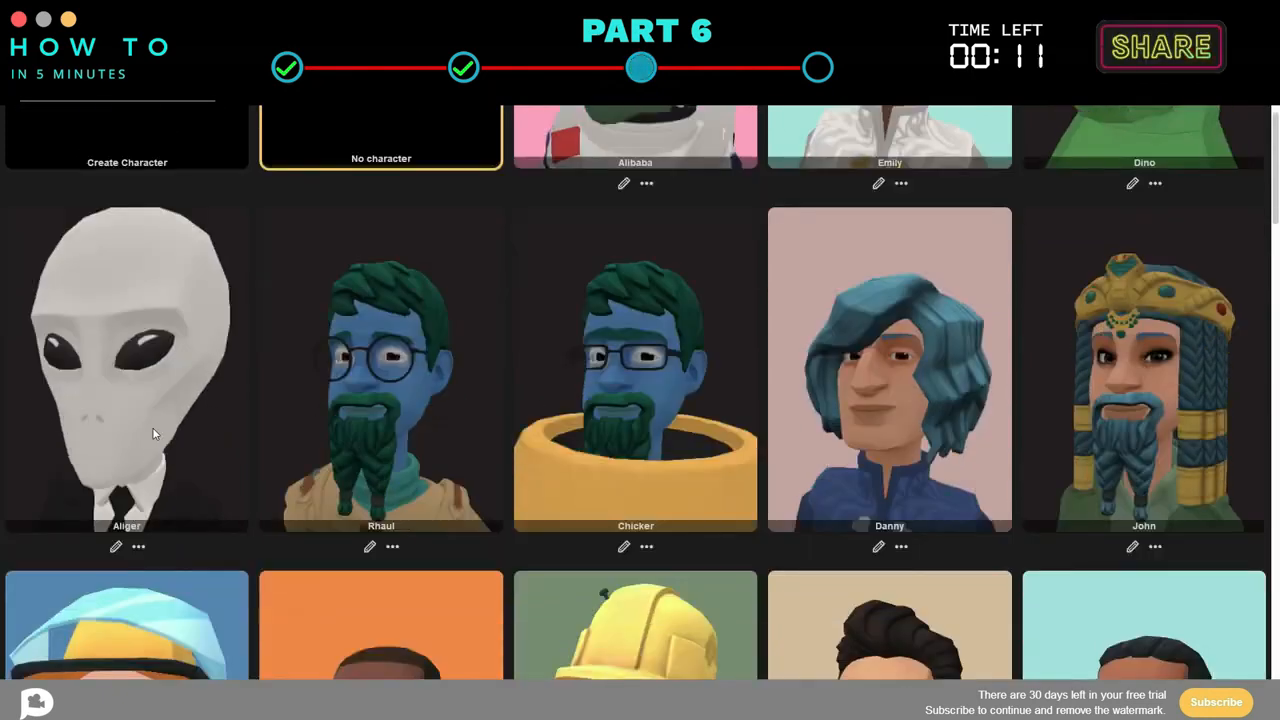
left_click(153, 433)
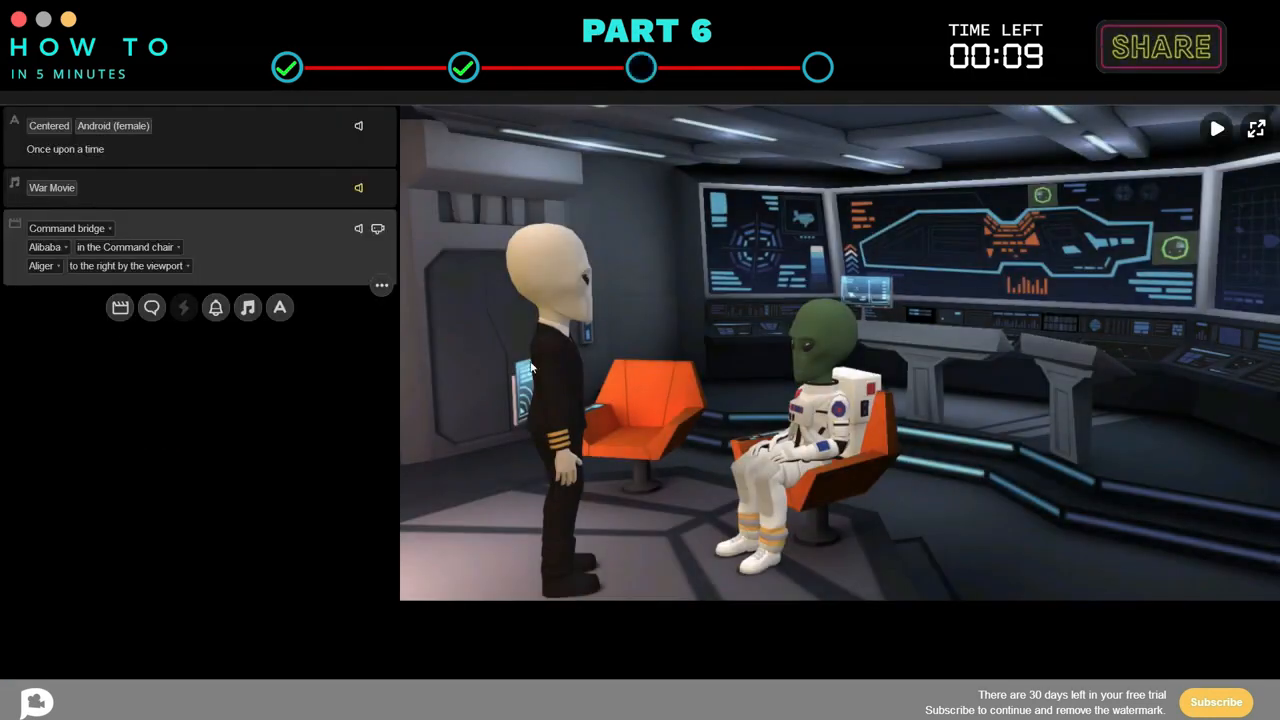
Try the Command chair for Aliger and settle on the XO chair as the position.
left_click(164, 266)
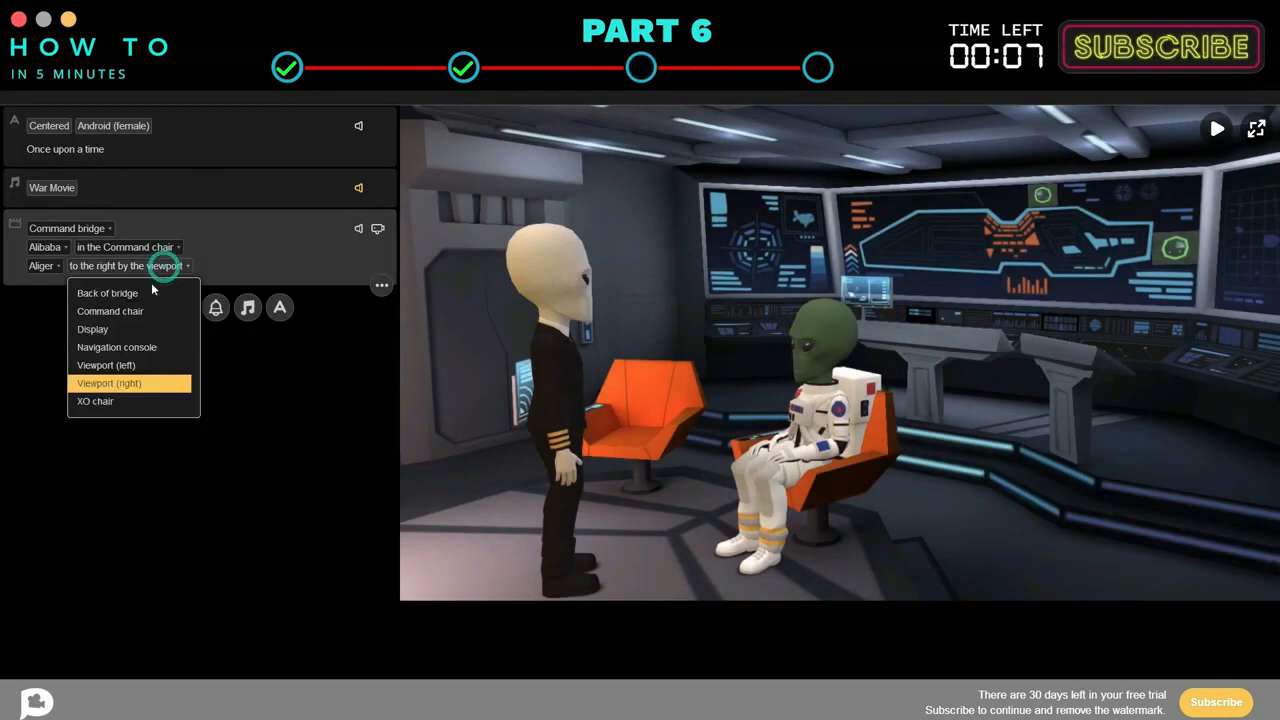
left_click(143, 314)
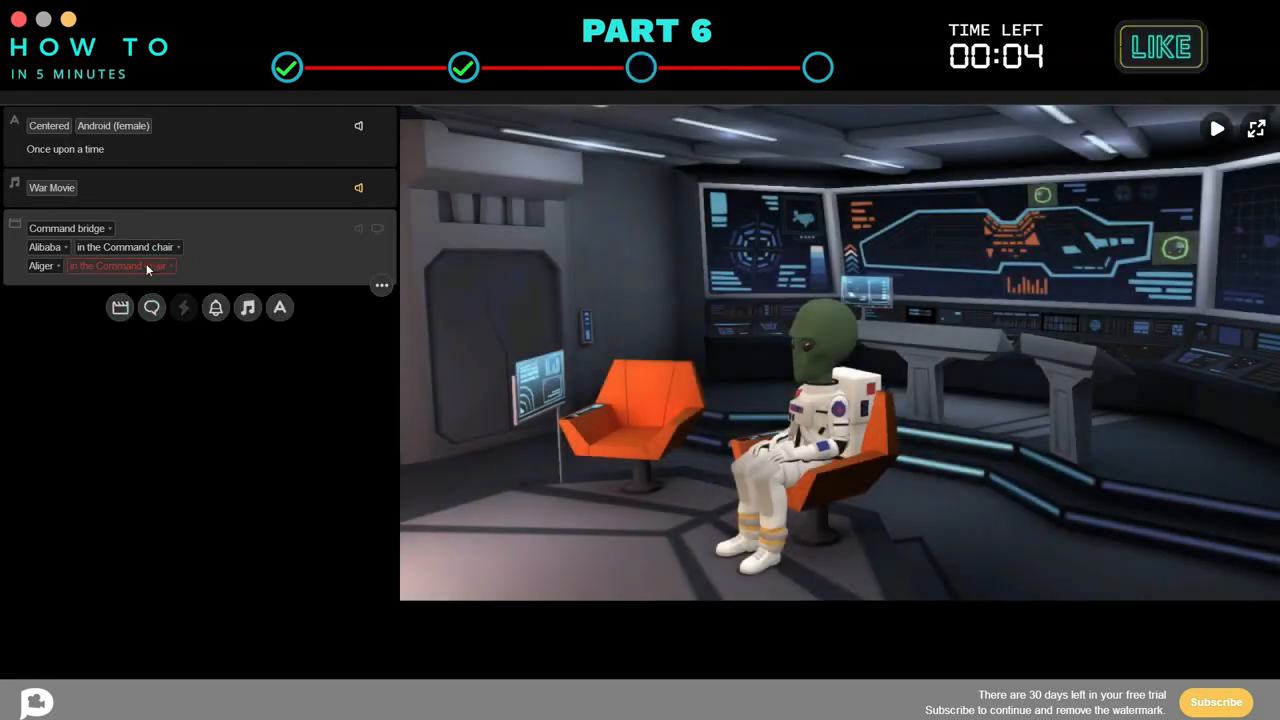
left_click(146, 264)
left_click(123, 400)
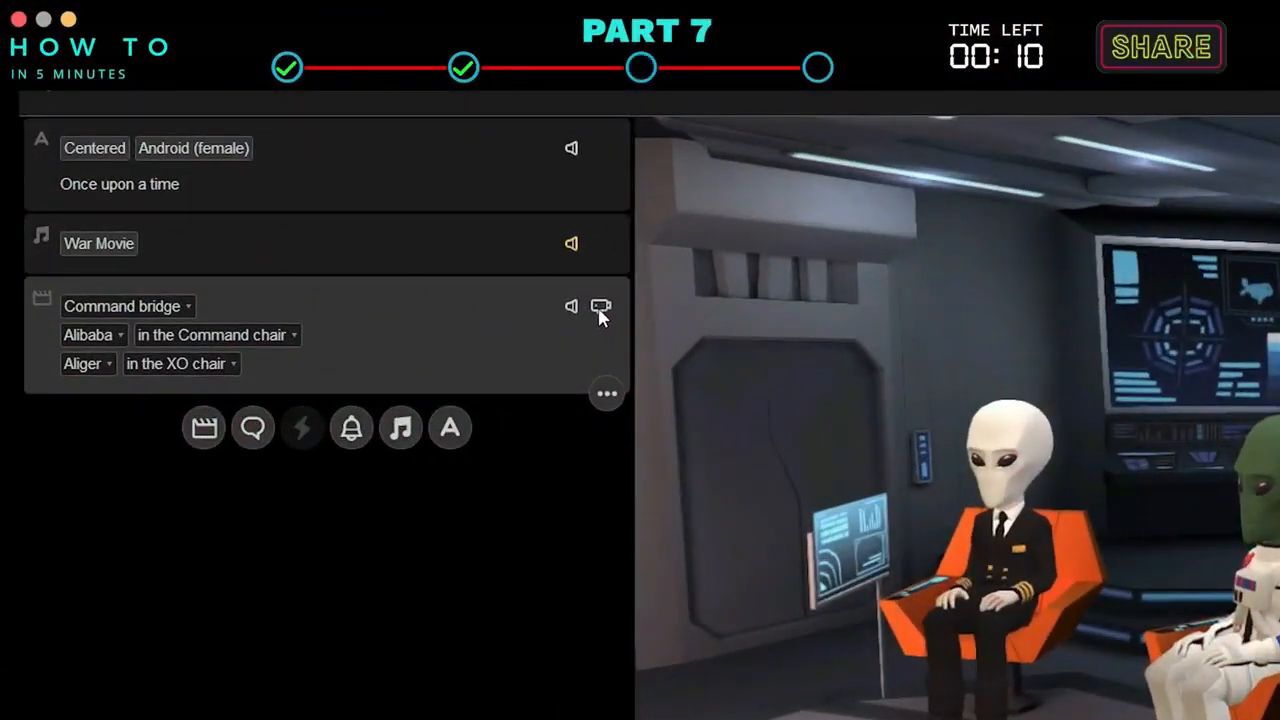
Add a camera setting with the establishing shot to the Command bridge scene.
left_click(600, 308)
left_click(210, 405)
left_click(190, 480)
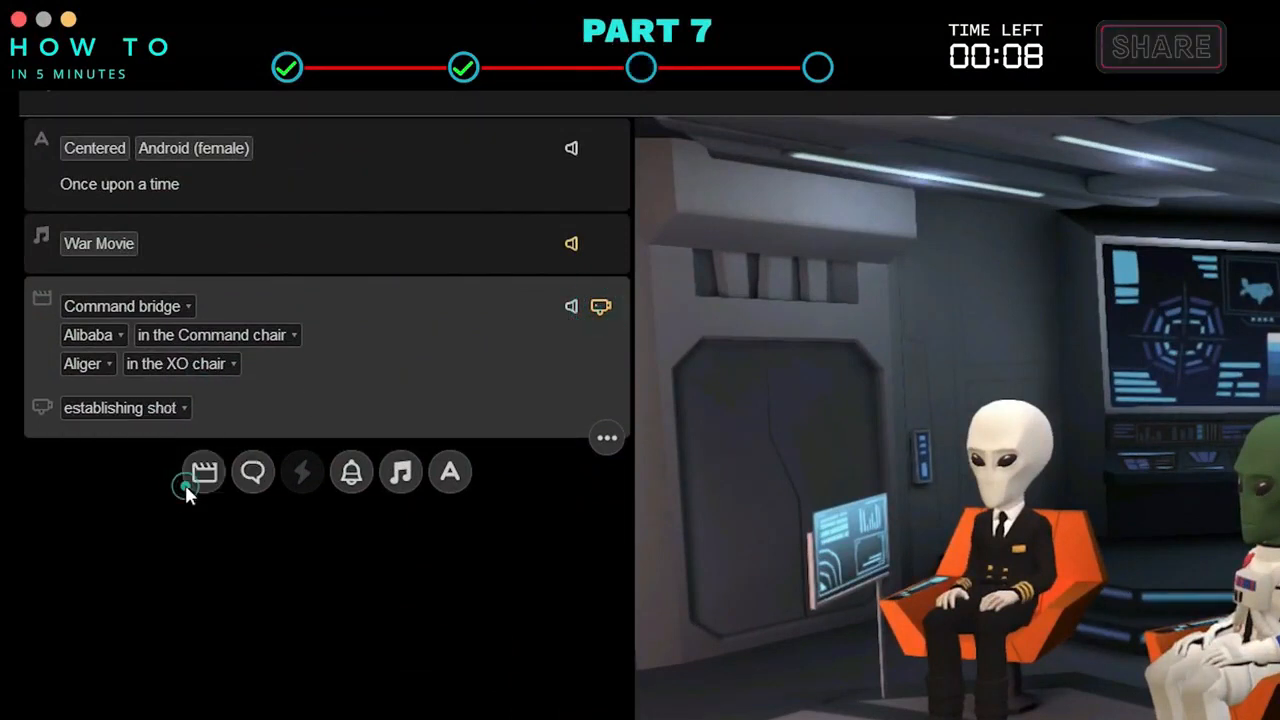
Play the story from the "Once upon a time" title to check the opening.
left_click(418, 250)
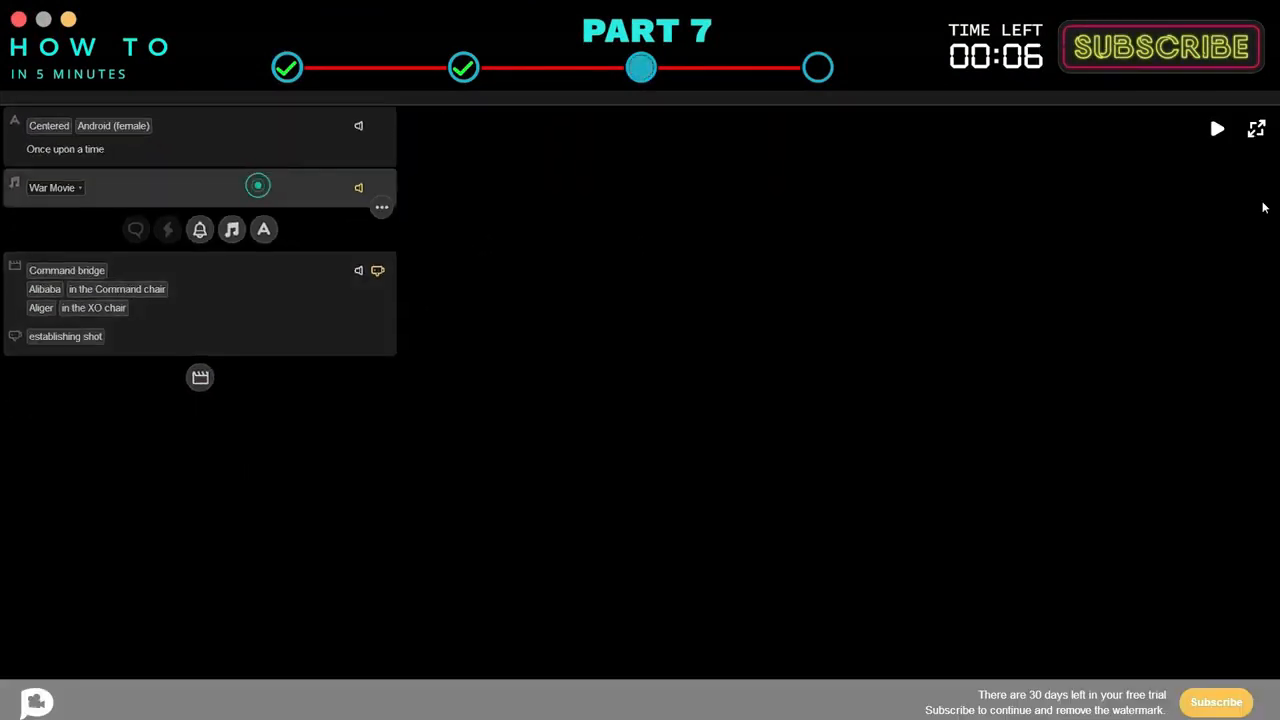
left_click(1210, 131)
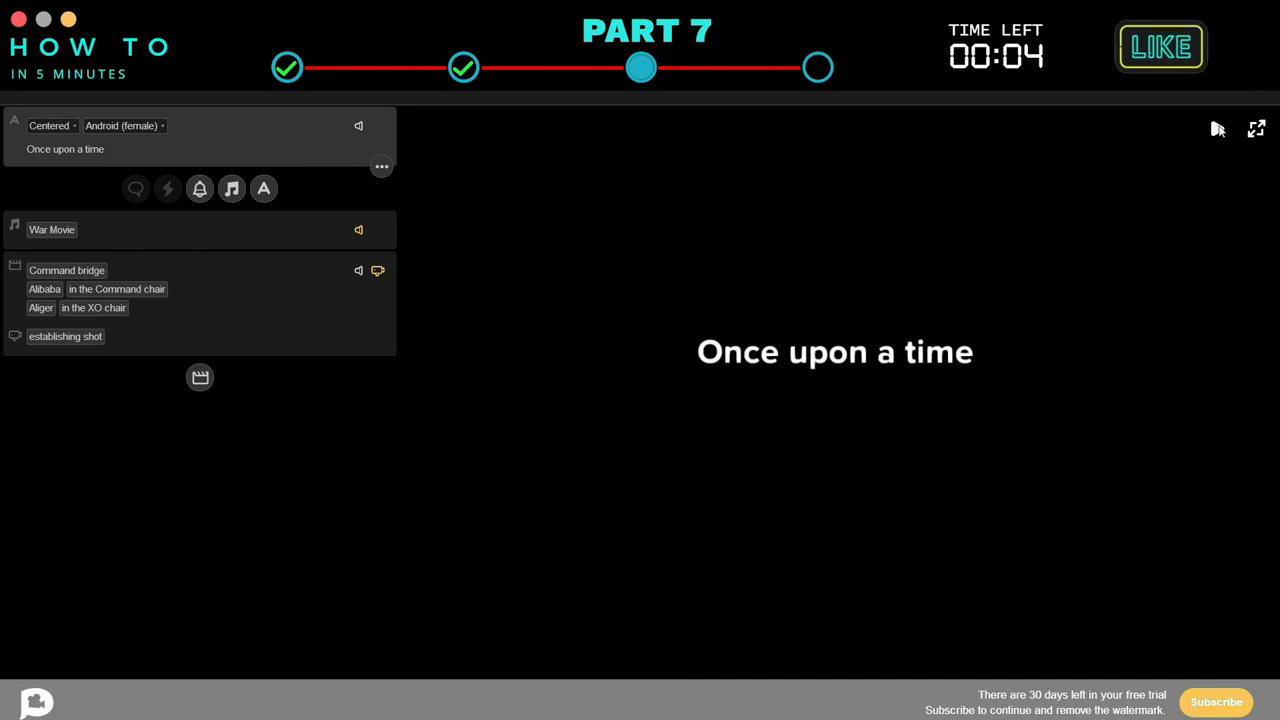
left_click(1217, 130)
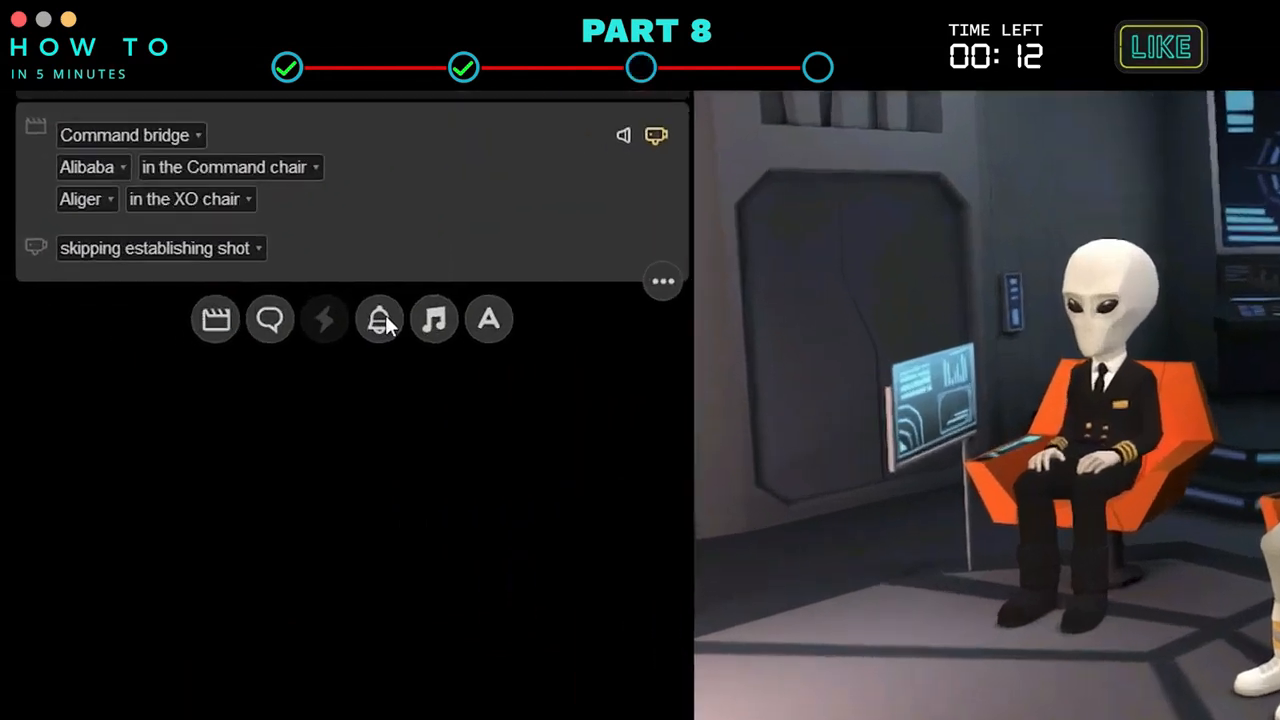
Add a sound effect after the Command bridge scene and set it to Chord (rage).
left_click(383, 316)
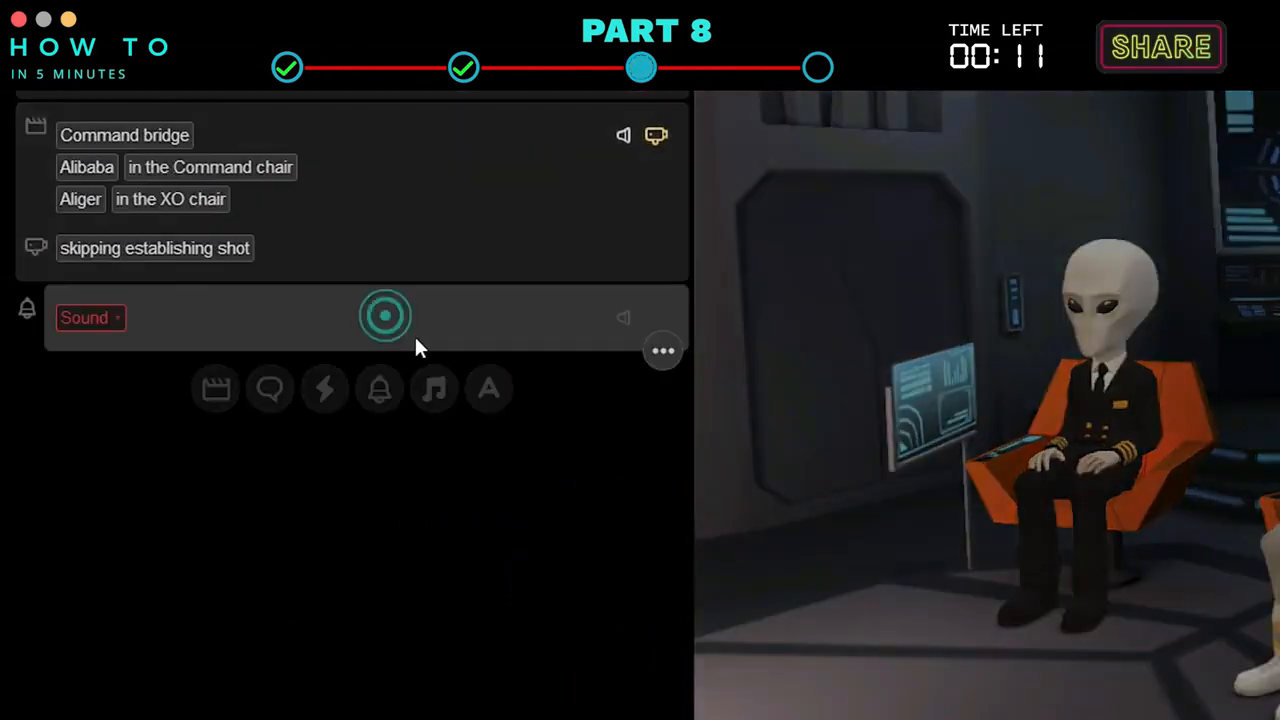
left_click(103, 312)
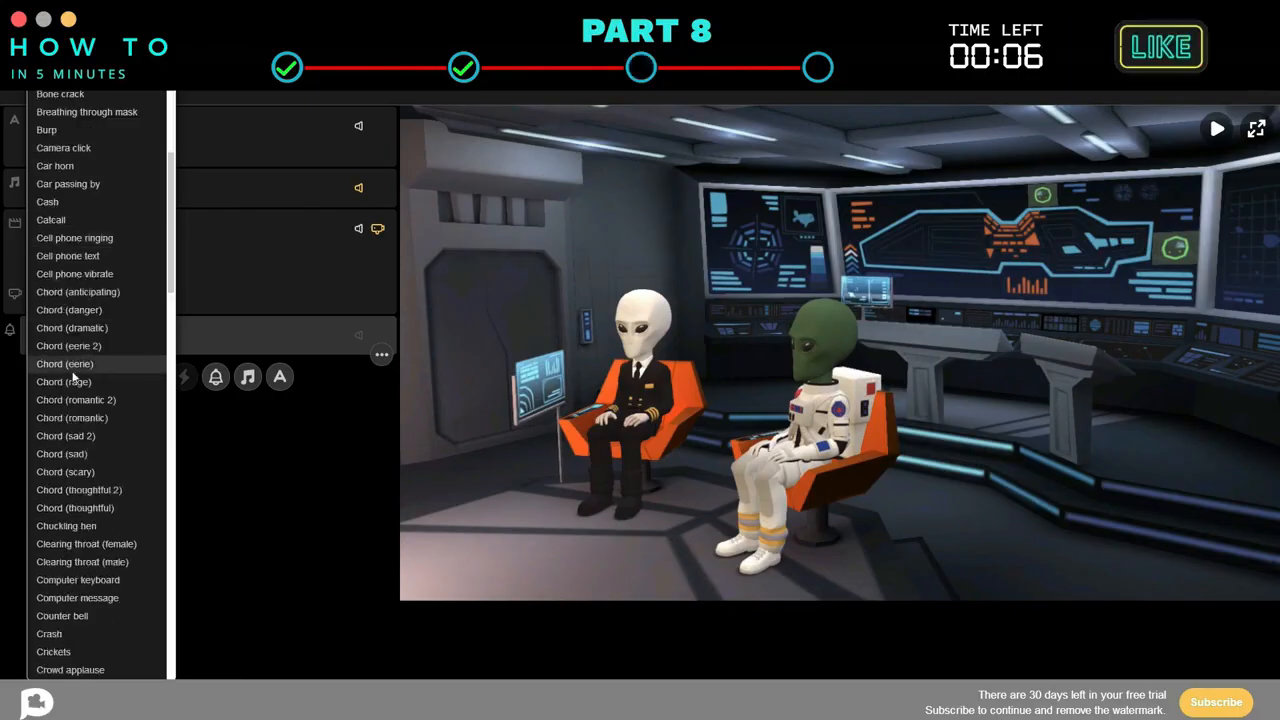
scroll(105, 363, "down", 3)
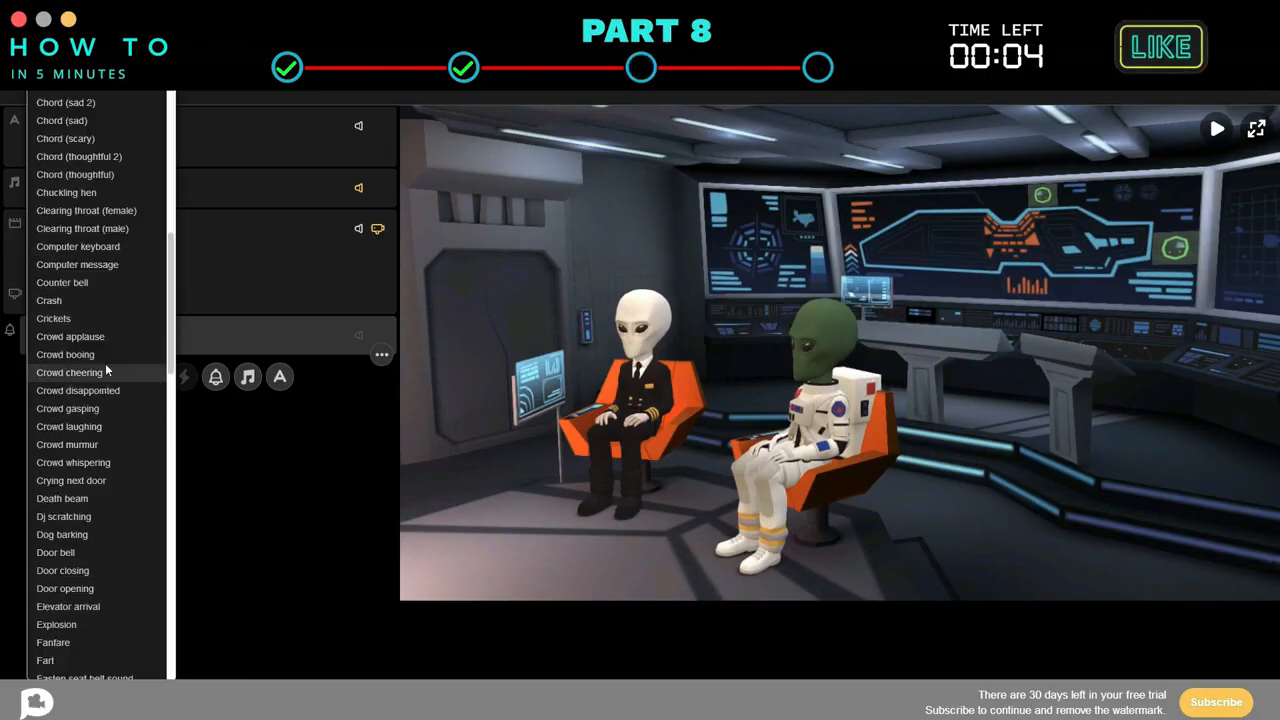
scroll(105, 363, "up", 3)
left_click(105, 364)
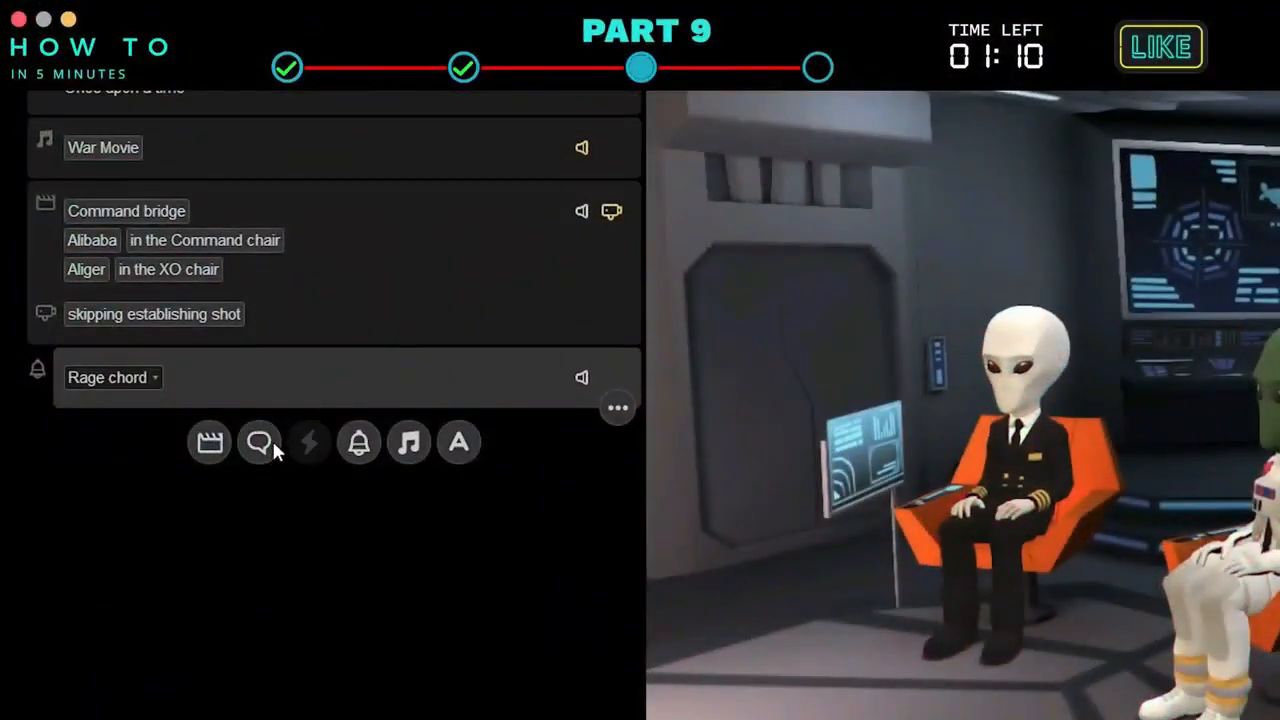
Add a dialogue line after the sound effect, trying Alibaba before making Aliger the speaker.
left_click(262, 445)
left_click(107, 438)
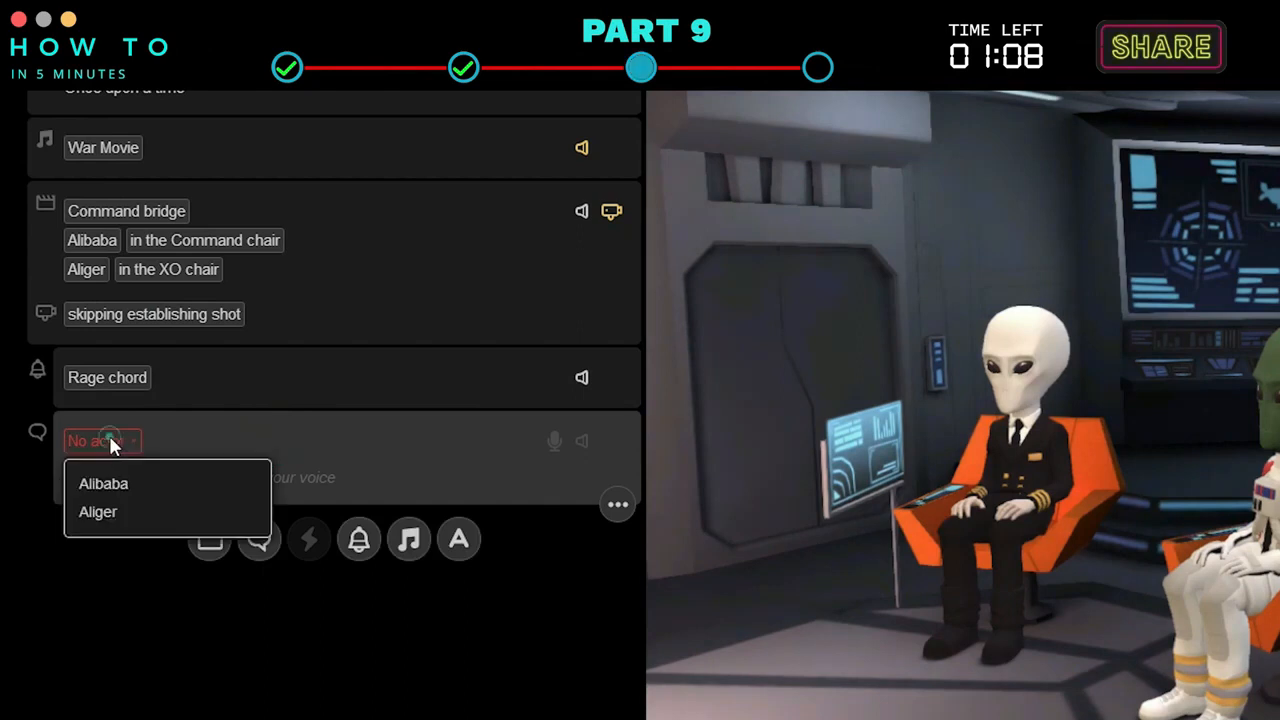
left_click(113, 485)
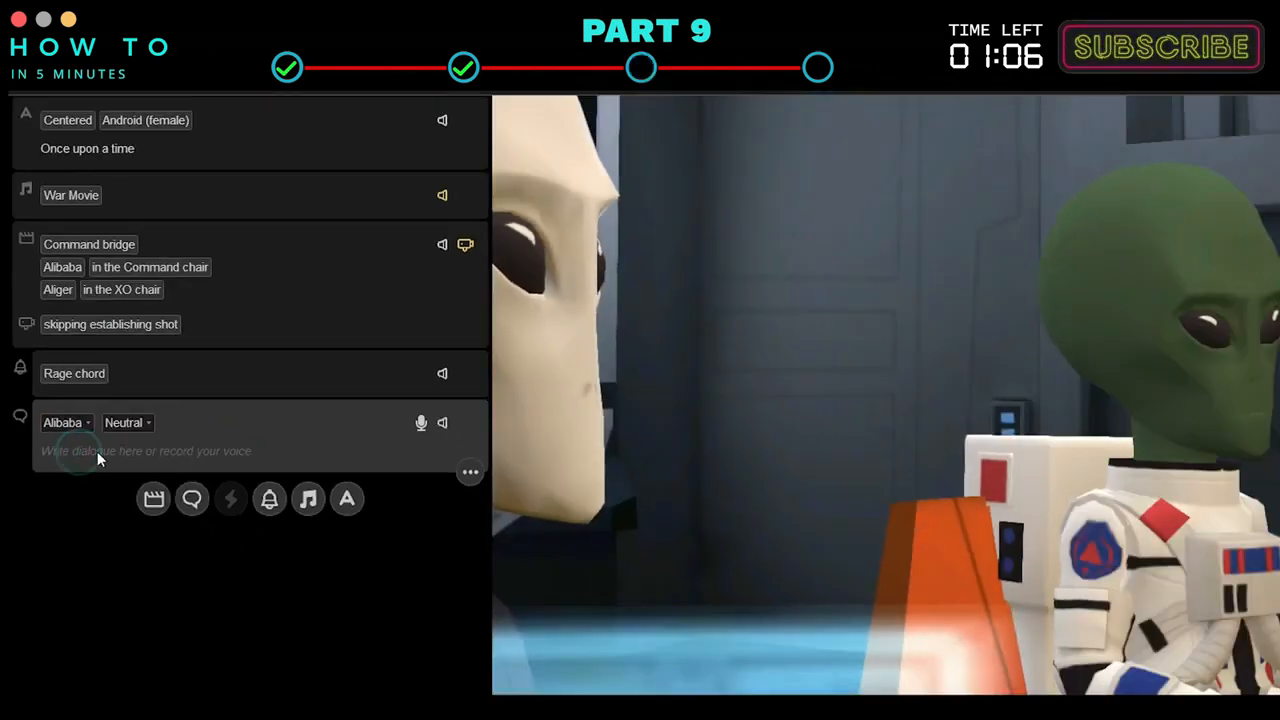
left_click(44, 411)
left_click(57, 452)
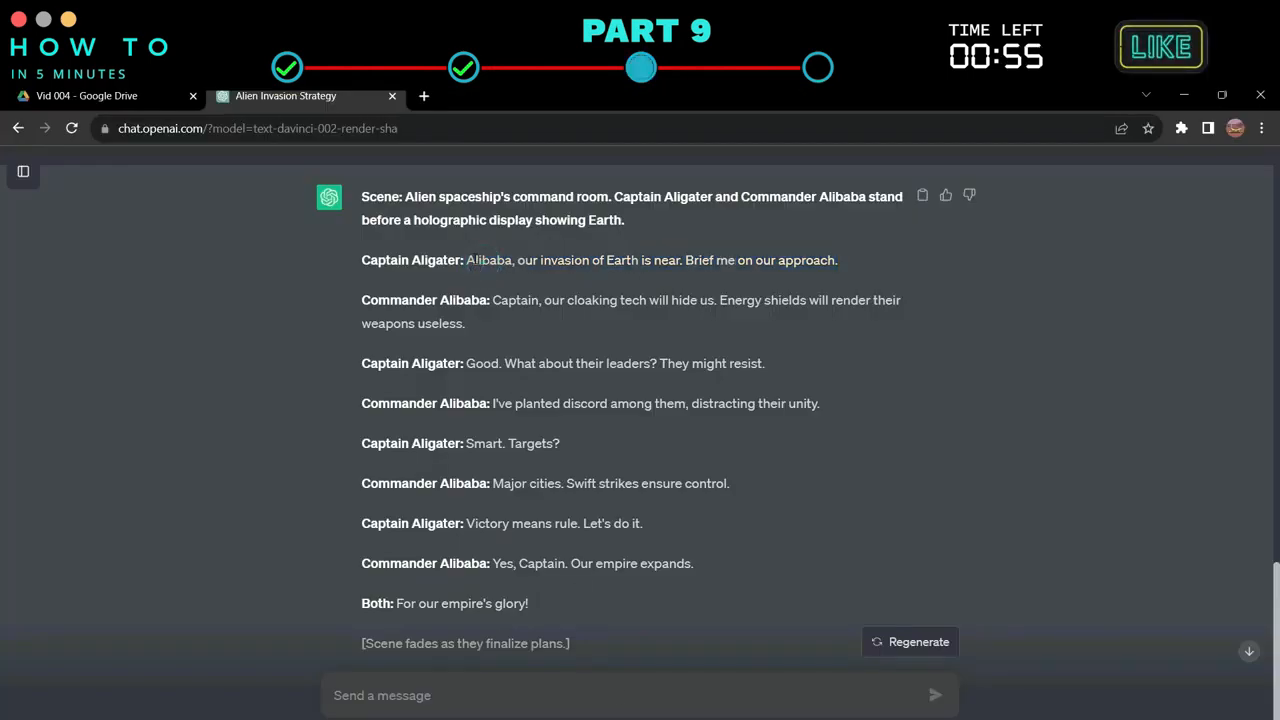
Copy "Alibaba, our invasion of Earth is near. Brief me on our approach." from the ChatGPT script into Aliger's dialogue in Plotagon Studio.
left_click_drag(466, 260, 846, 260)
right_click(770, 262)
left_click(800, 277)
left_click(690, 717)
left_click(143, 434)
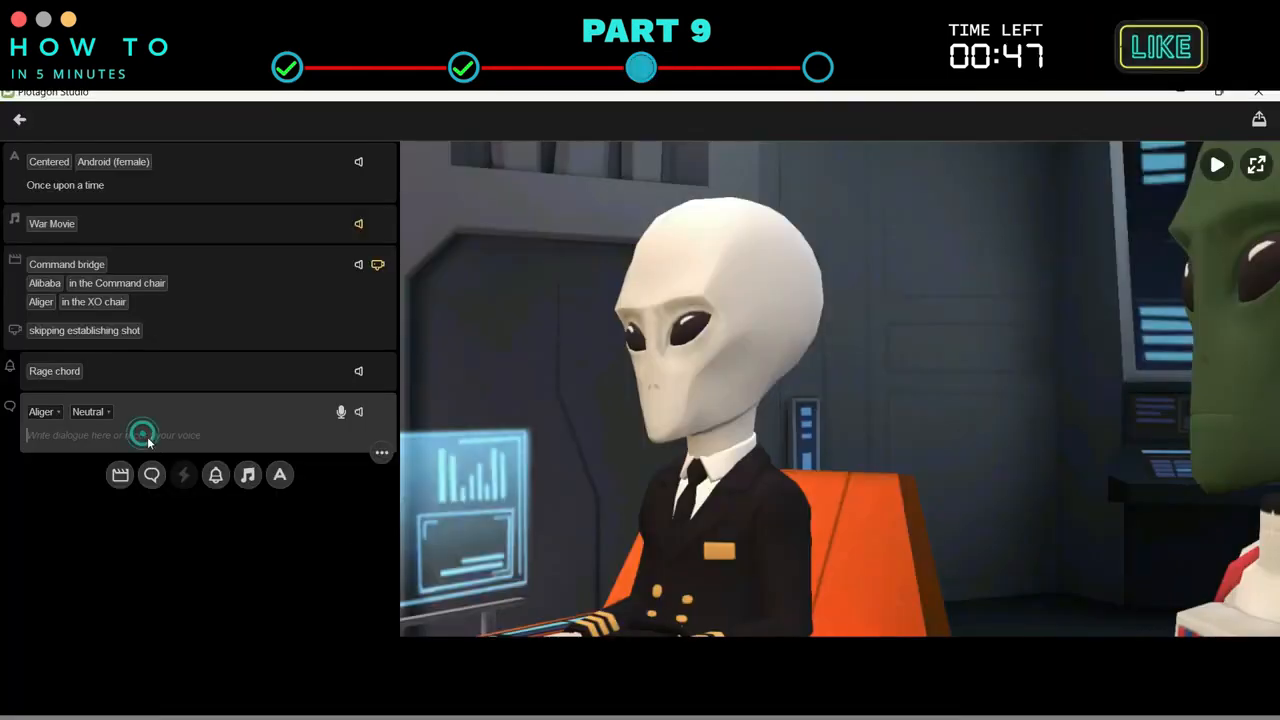
key("ctrl+v")
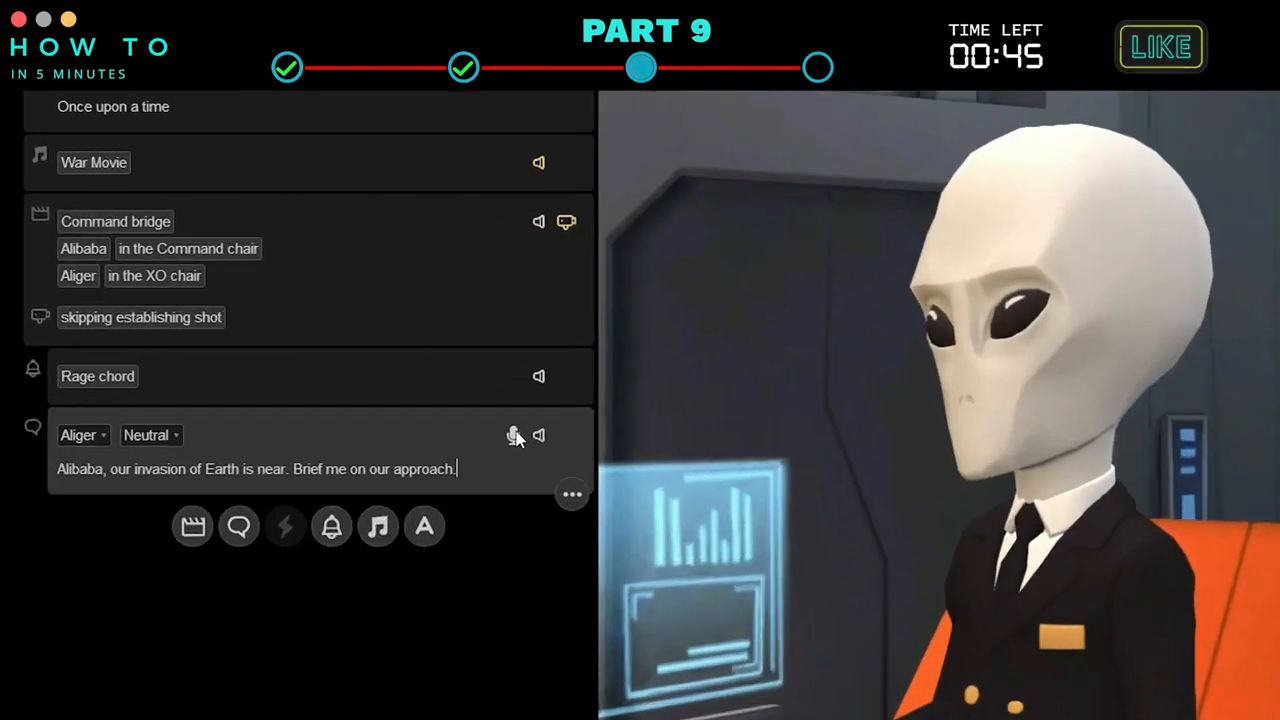
Look at the voice recording options for Aliger's line, close them and play the dialogue.
left_click(514, 436)
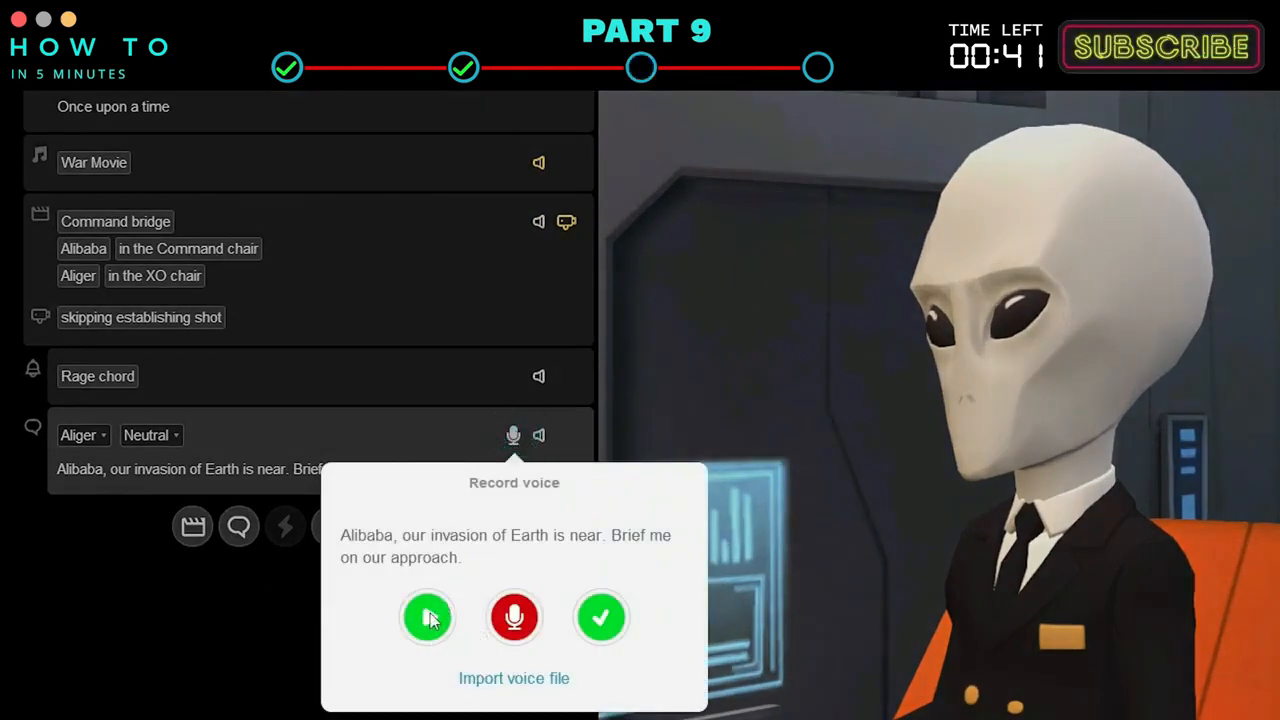
left_click(599, 614)
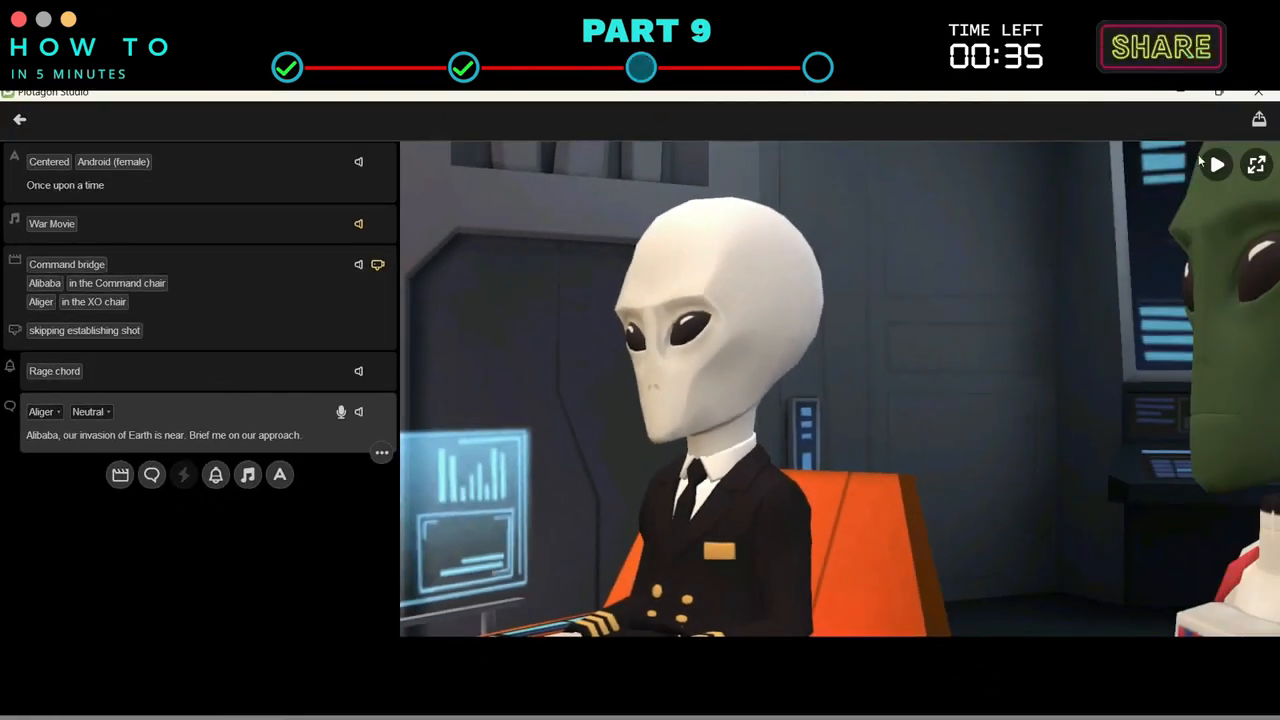
left_click(1226, 166)
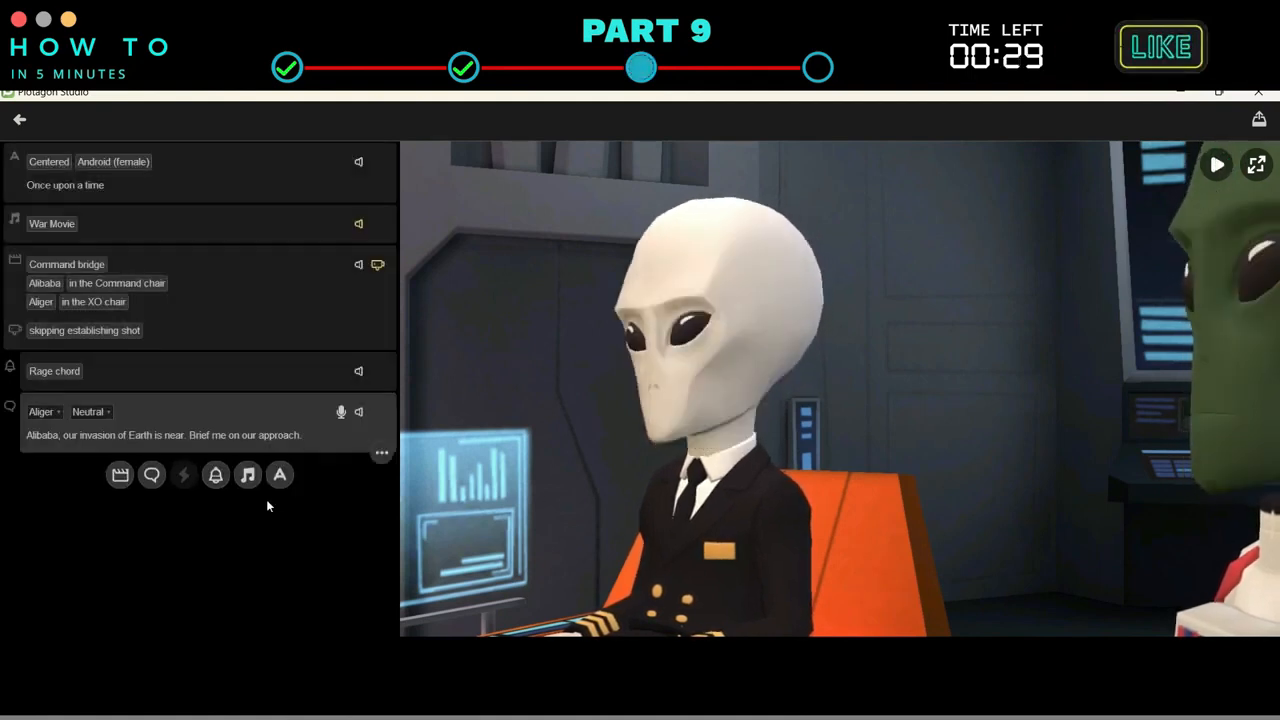
Add a second dialogue line below Aliger's and make Alibaba the speaker.
left_click(155, 476)
left_click(57, 472)
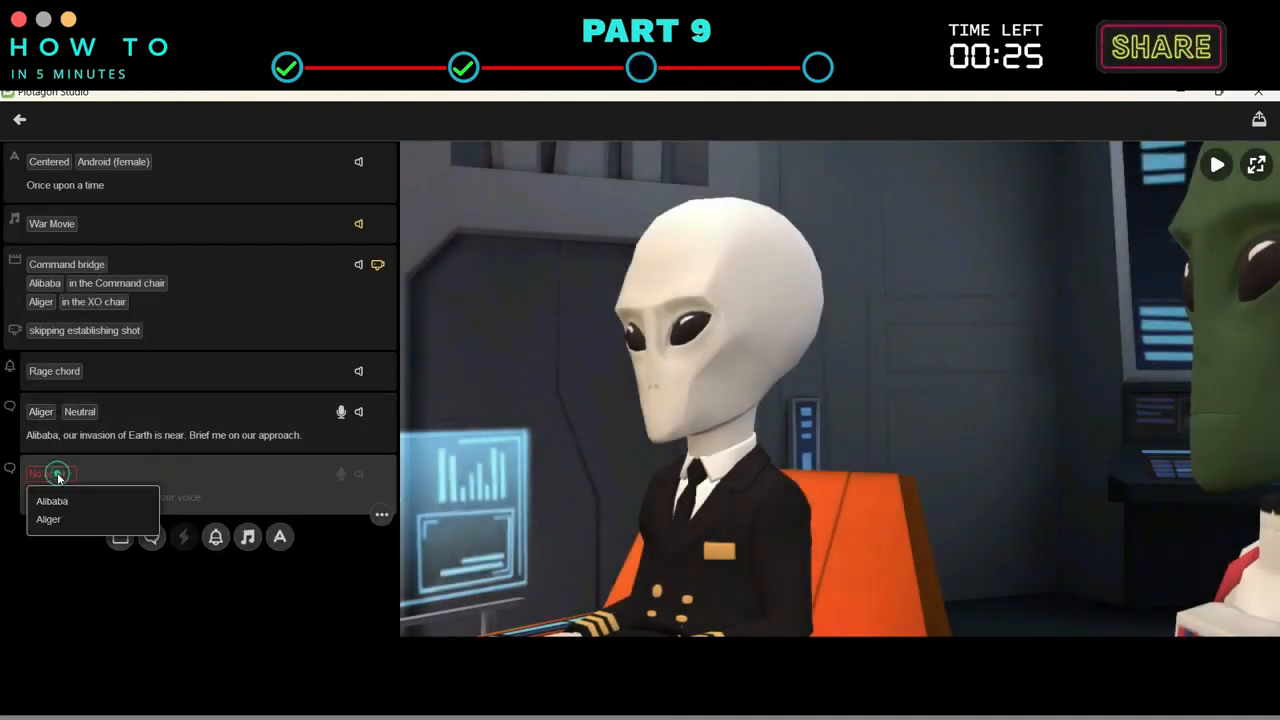
left_click(57, 503)
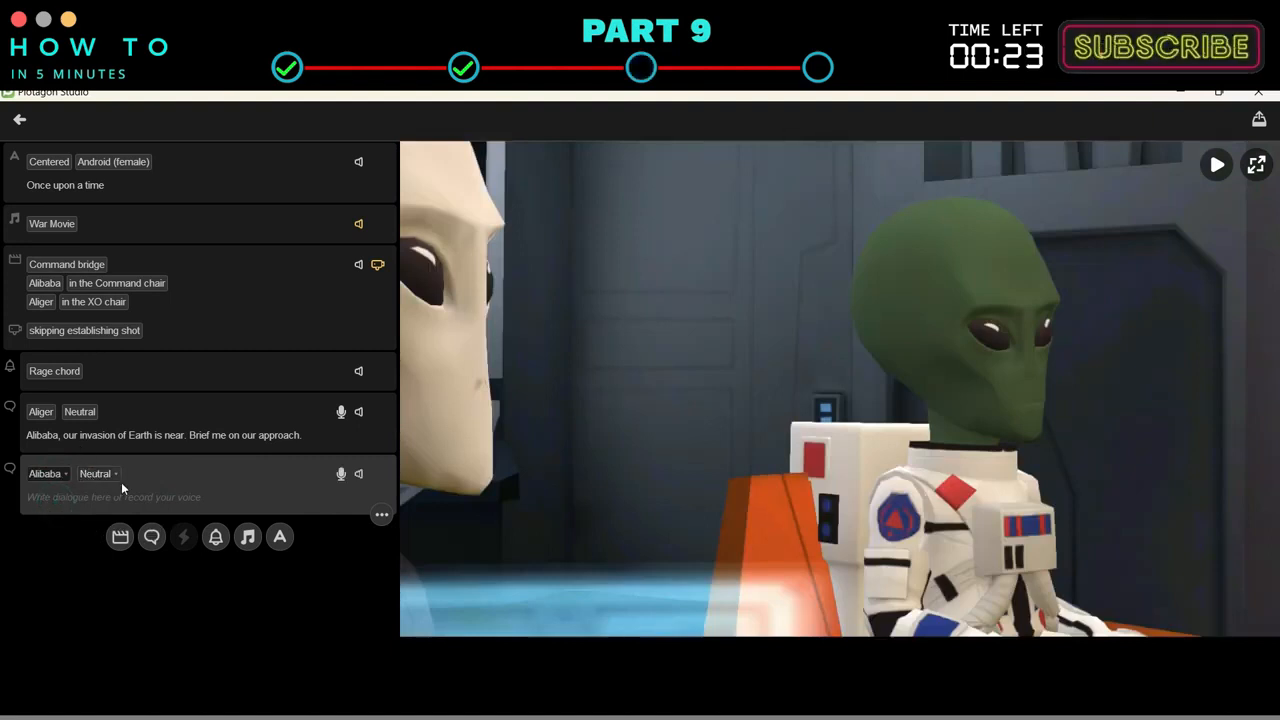
Copy "Captain, our cloaking tech will hide us. Energy shields will render their weapons useless." from the ChatGPT script into Alibaba's dialogue in Plotagon Studio.
left_click(88, 490)
key("alt+Tab")
left_click_drag(491, 300, 492, 315)
key("alt+Tab")
key("ctrl+v")
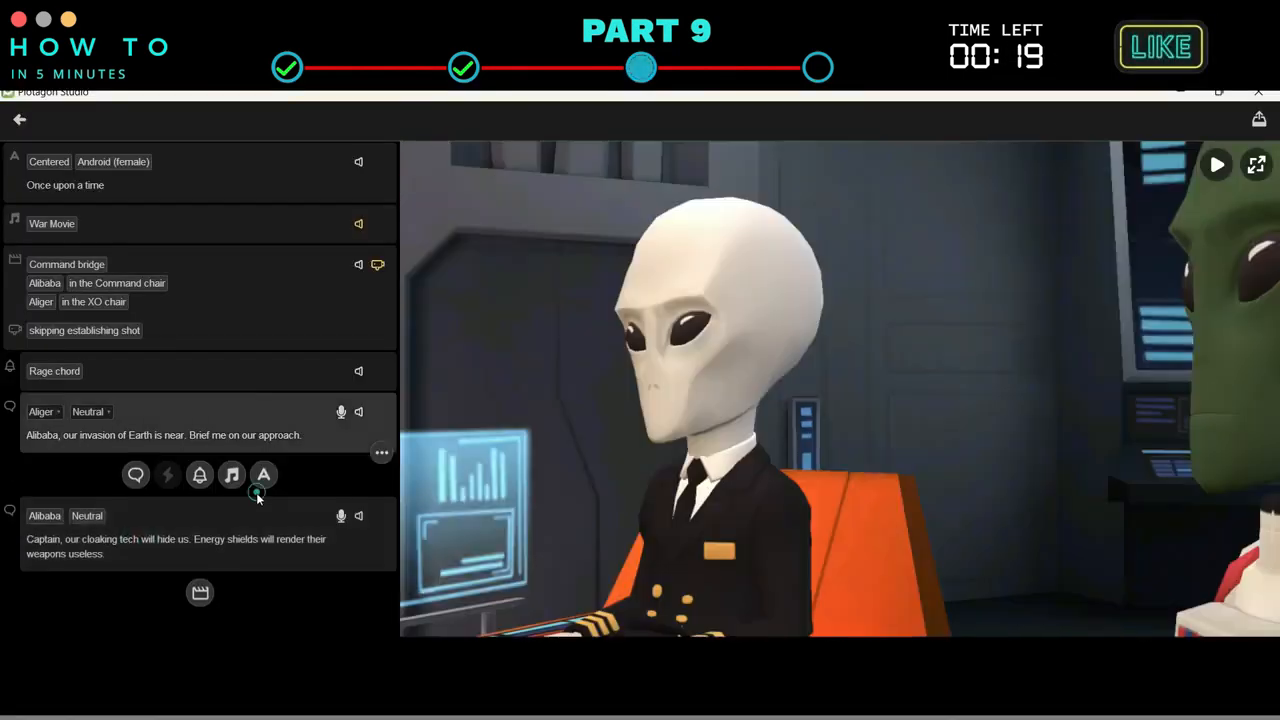
Add a dialogue line for Aliger and copy "Good. What about their leaders? They might resist." into it from the ChatGPT script.
left_click(151, 551)
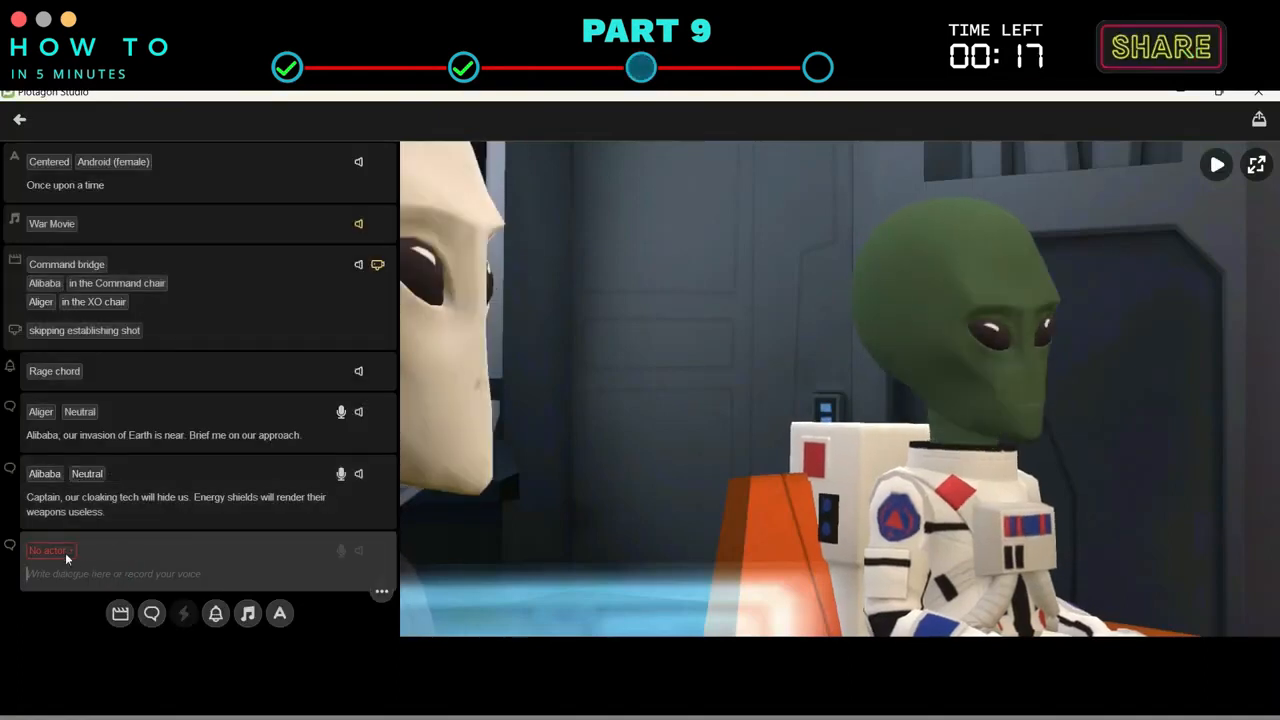
key("alt+Tab")
left_click_drag(466, 363, 766, 366)
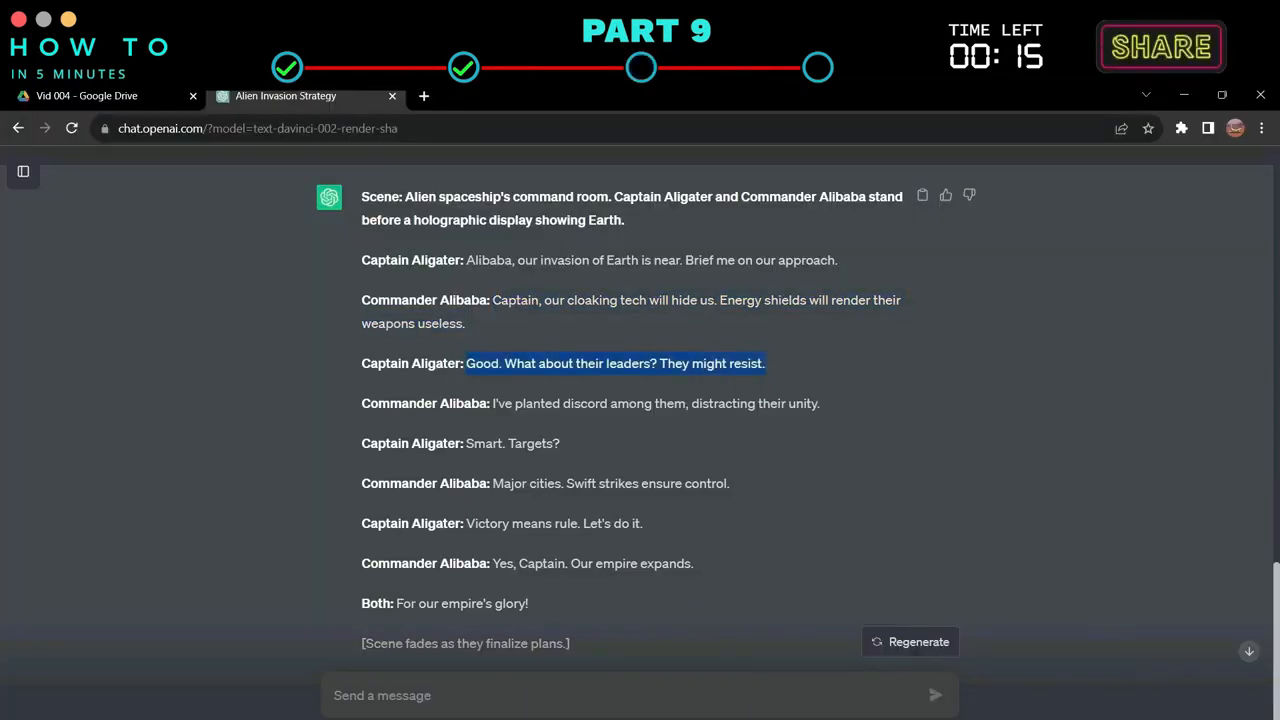
key("ctrl+c")
key("alt+Tab")
key("ctrl+v")
Add a dialogue line for Alibaba and copy "I've planted discord among them, distracting their unity." from the ChatGPT script for it.
left_click(152, 609)
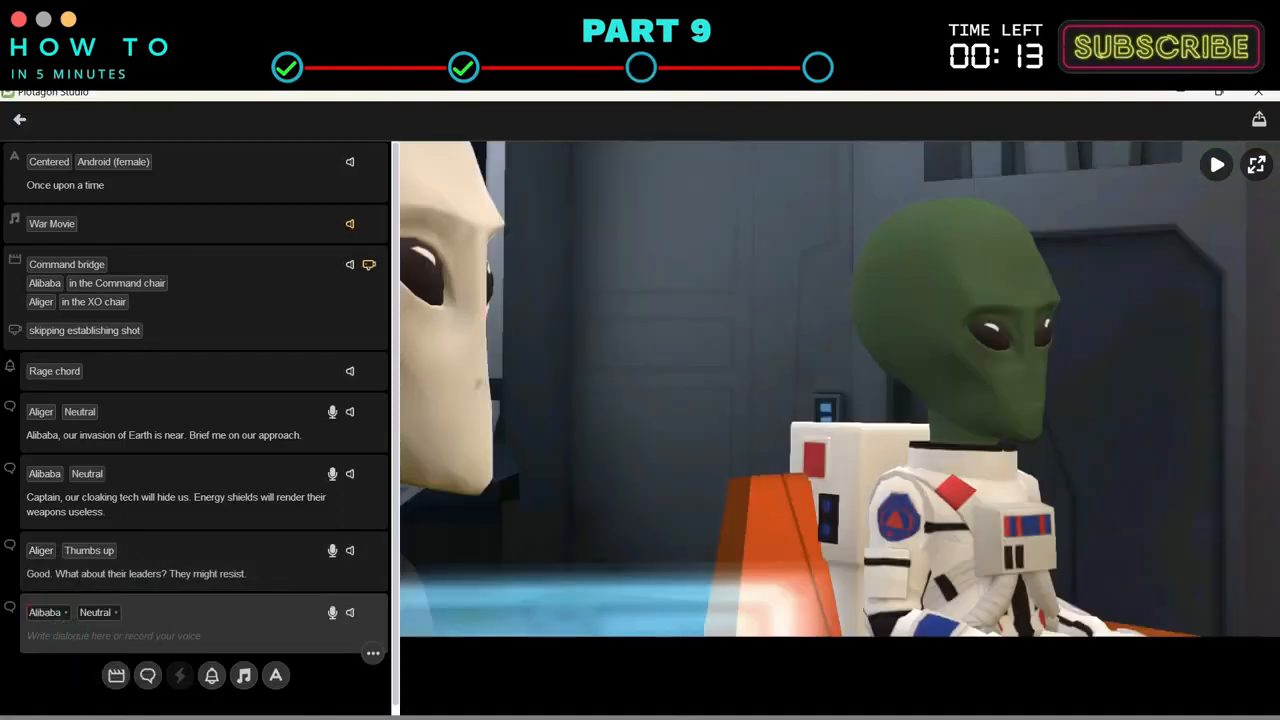
key("alt+Tab")
left_click_drag(496, 403, 848, 400)
key("ctrl+c")
key("alt+Tab")
Add a dialogue line below "Yes, Captain. Our empire expands." with Aliger as speaker and copy "For our empire's glory!" from the ChatGPT script for it.
left_click(148, 655)
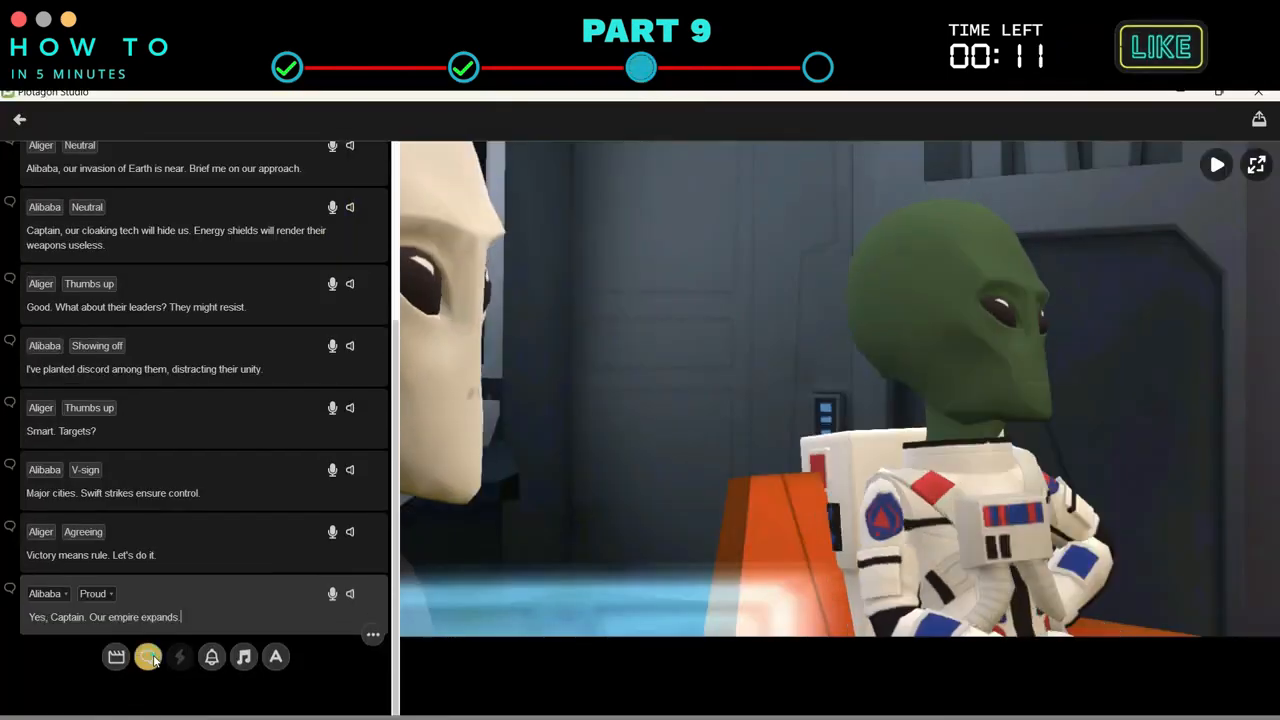
left_click(50, 656)
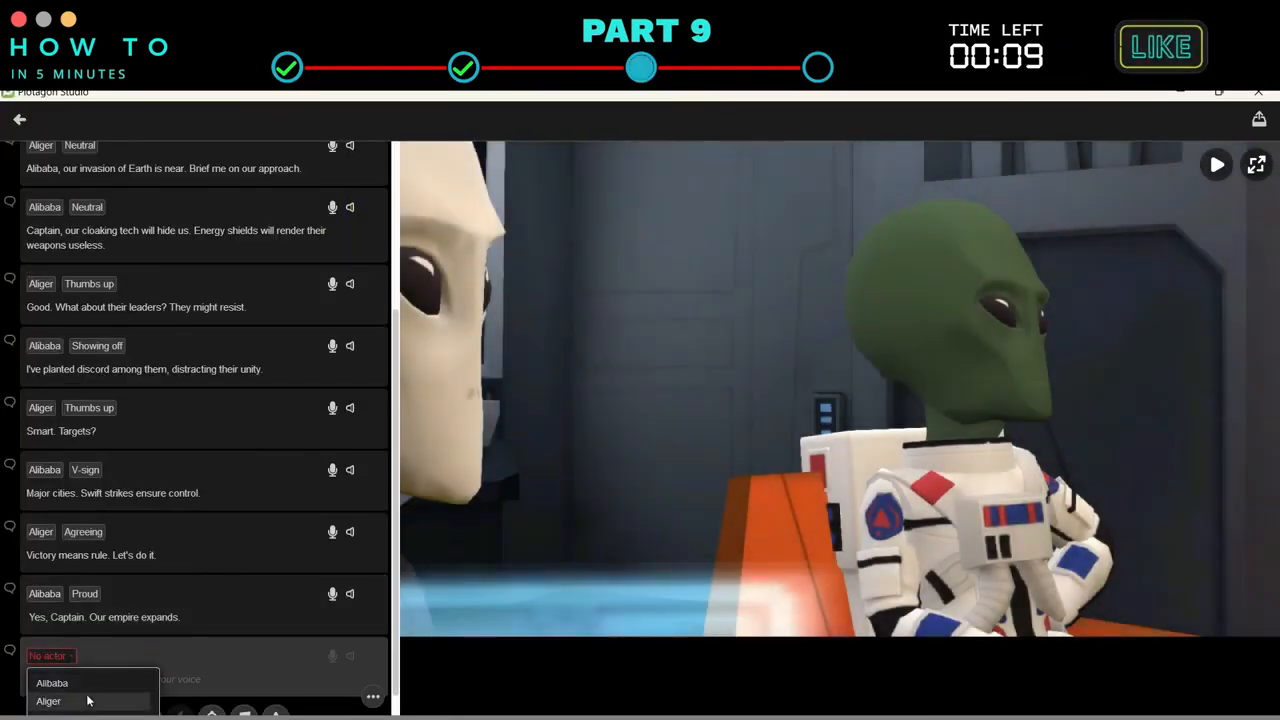
left_click(87, 699)
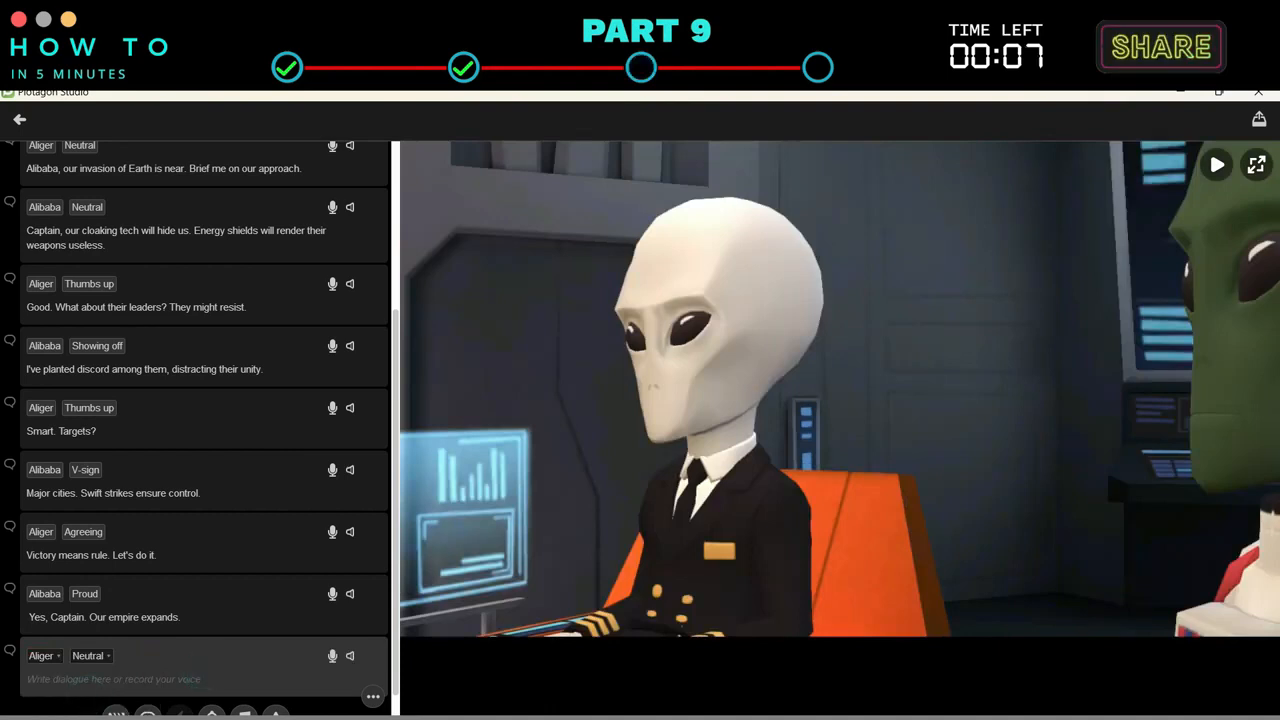
key("alt+Tab")
left_click_drag(528, 603, 397, 603)
right_click(405, 606)
left_click(440, 451)
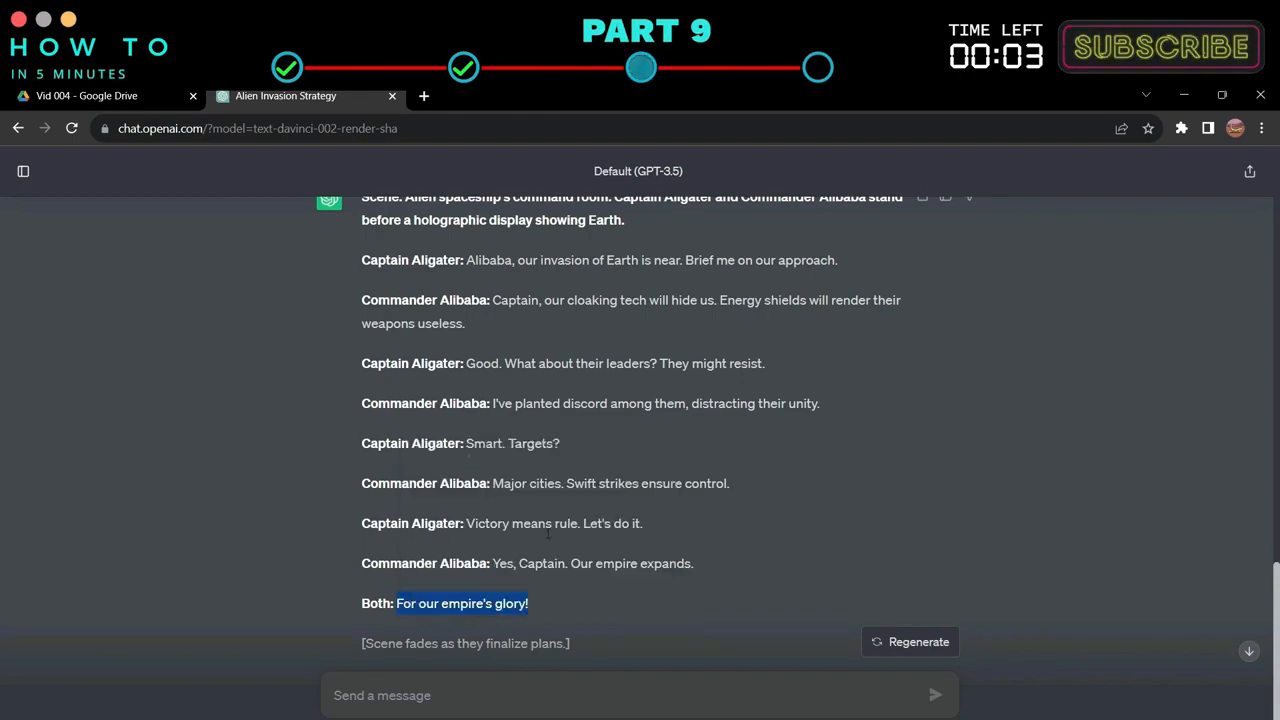
key("alt+Tab")
left_click(179, 681)
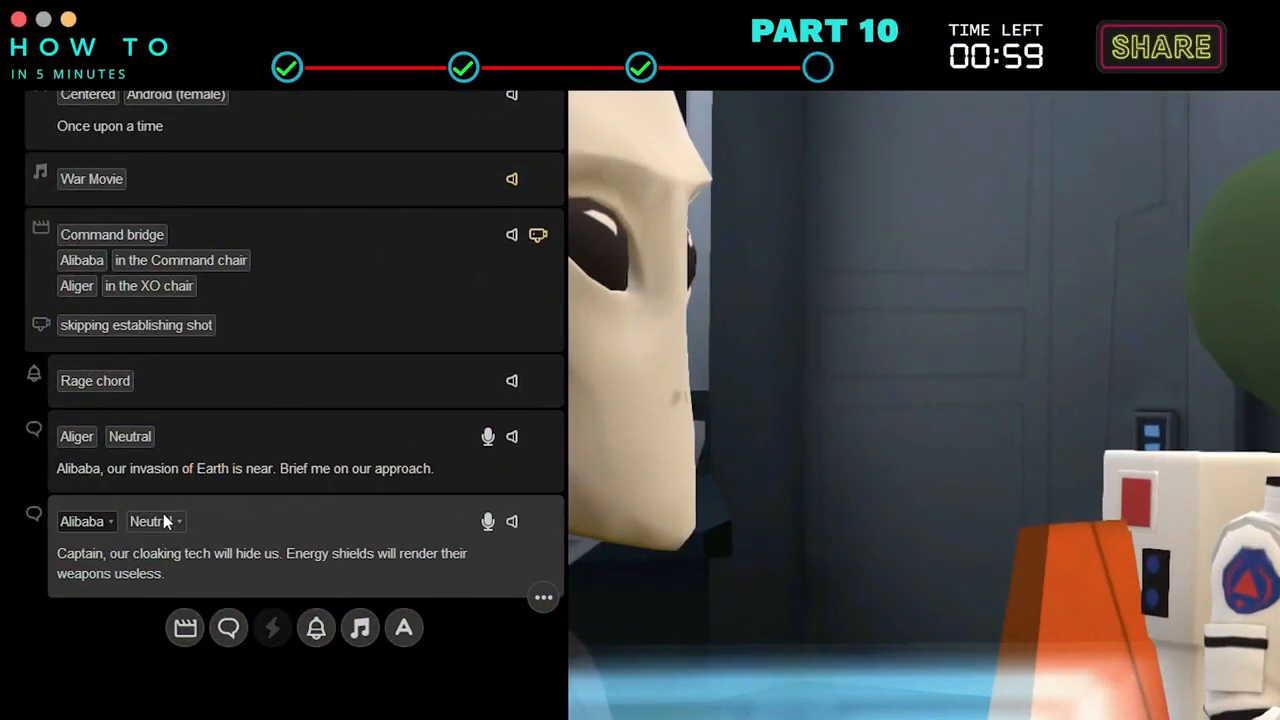
Try the Showing off and Mind blown expressions on Alibaba's line about the cloaking tech.
left_click(166, 521)
left_click(124, 366)
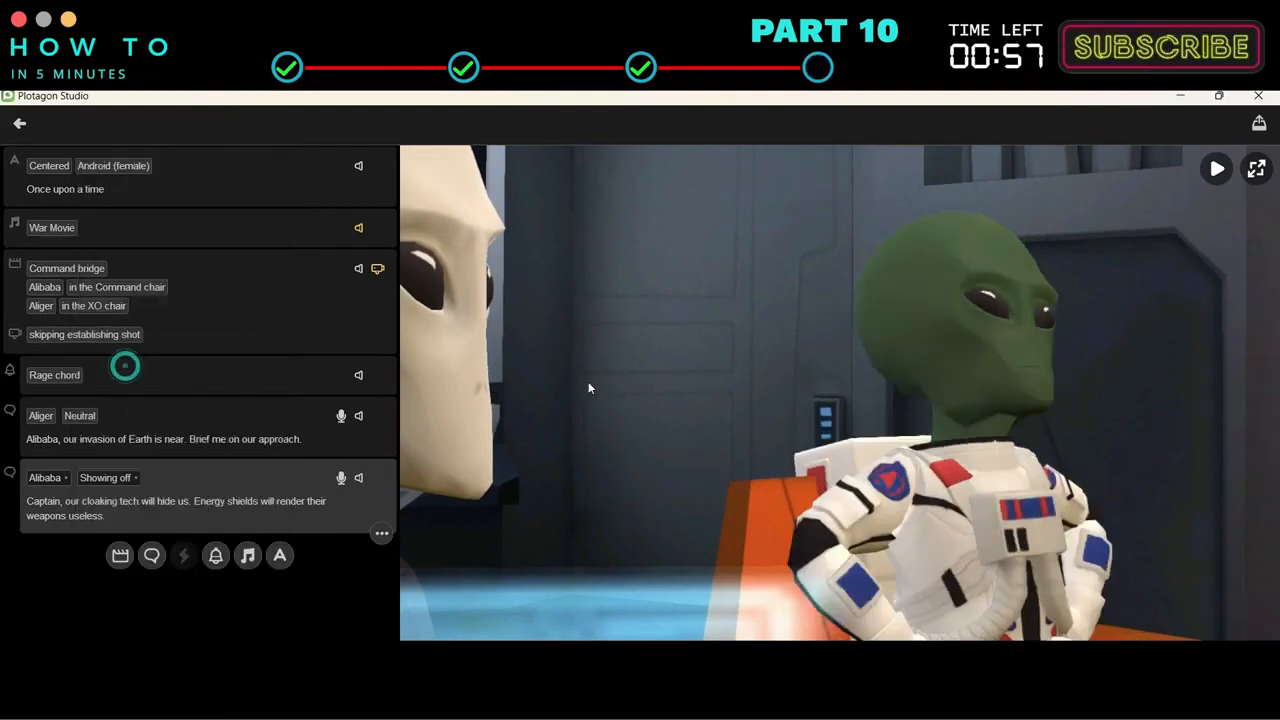
left_click(105, 477)
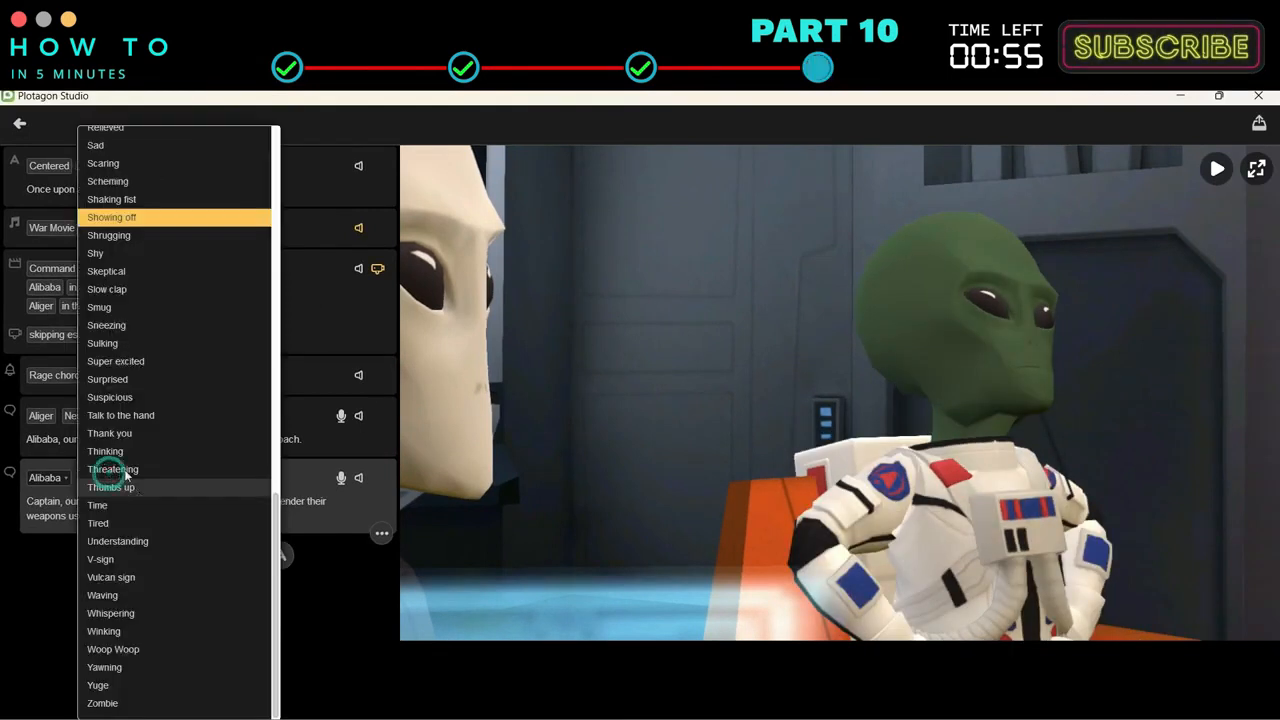
scroll(158, 268, "up", 1)
scroll(157, 266, "up", 4)
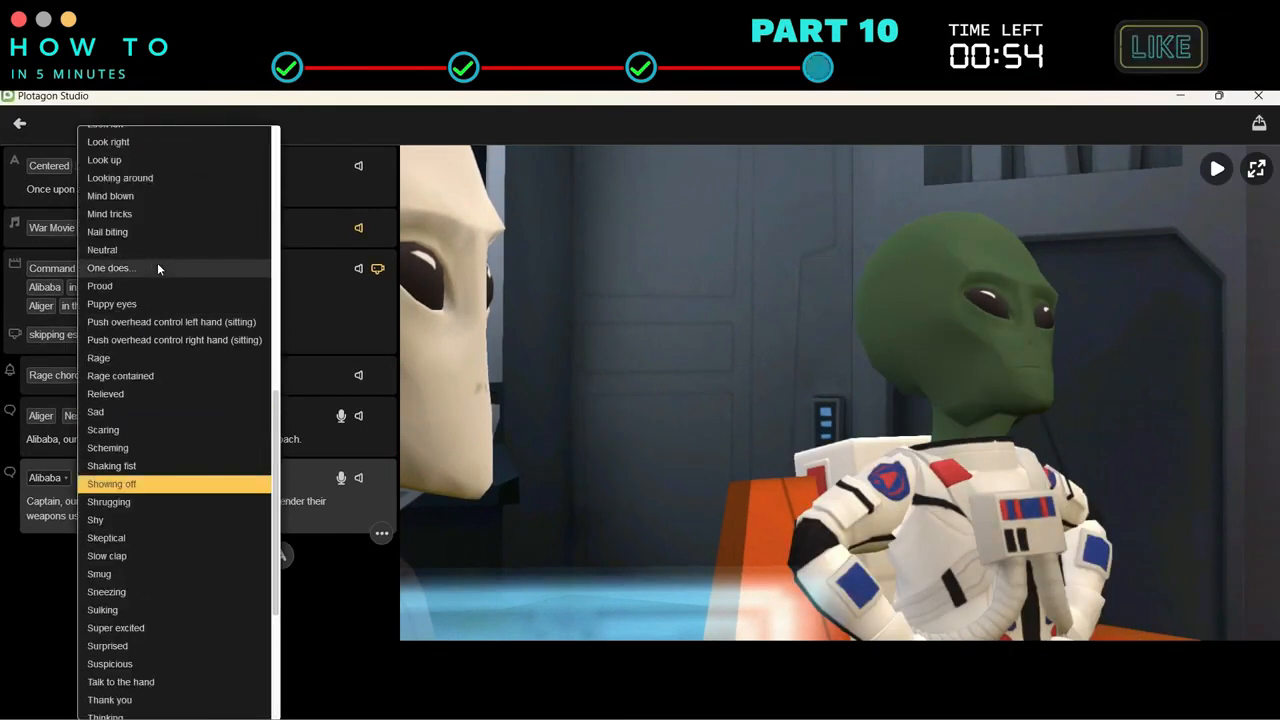
left_click(128, 198)
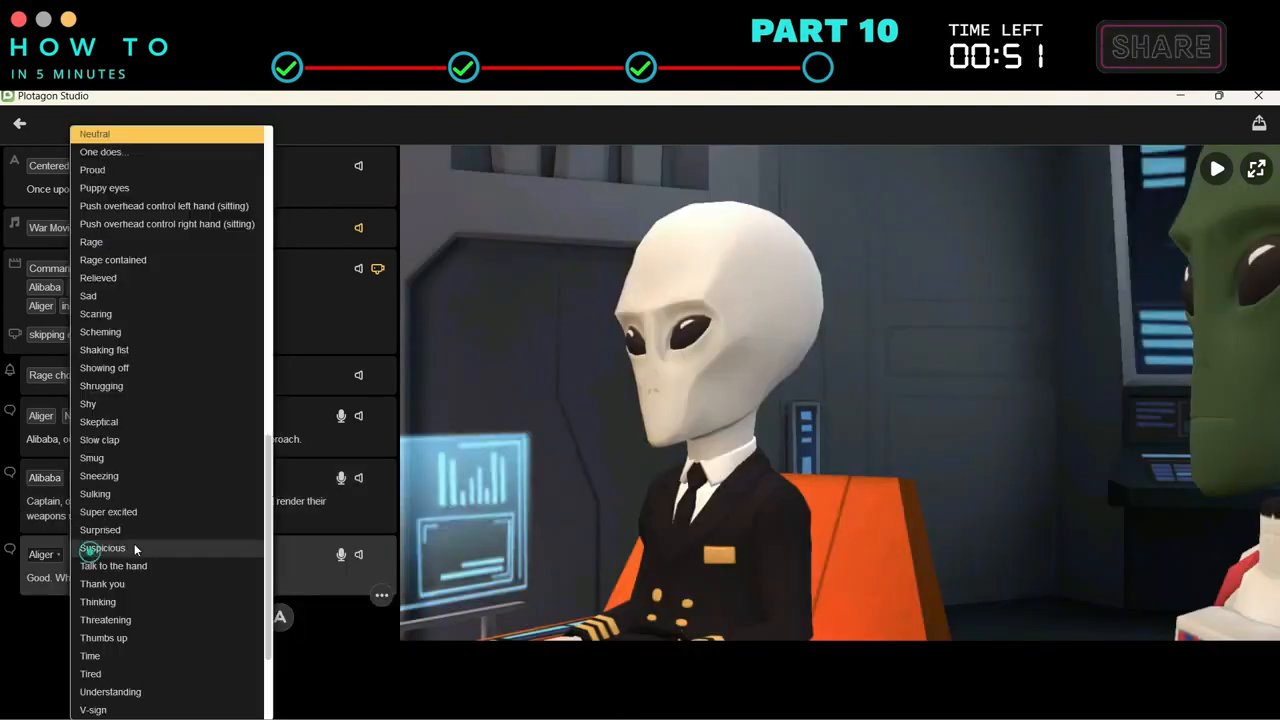
Set the expression of Aliger's "Good. What about their leaders?" line to Thumbs up and of Alibaba's "I've planted discord" line to Showing off.
left_click(134, 543)
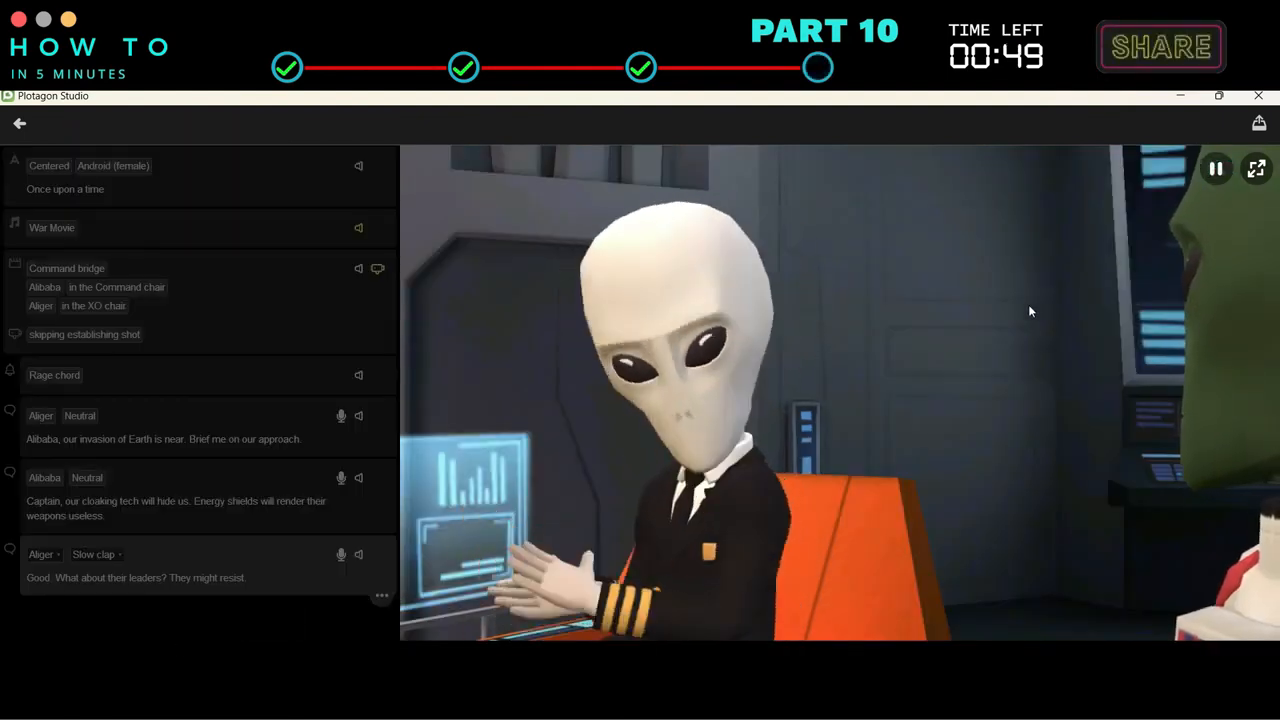
left_click(93, 554)
left_click(130, 496)
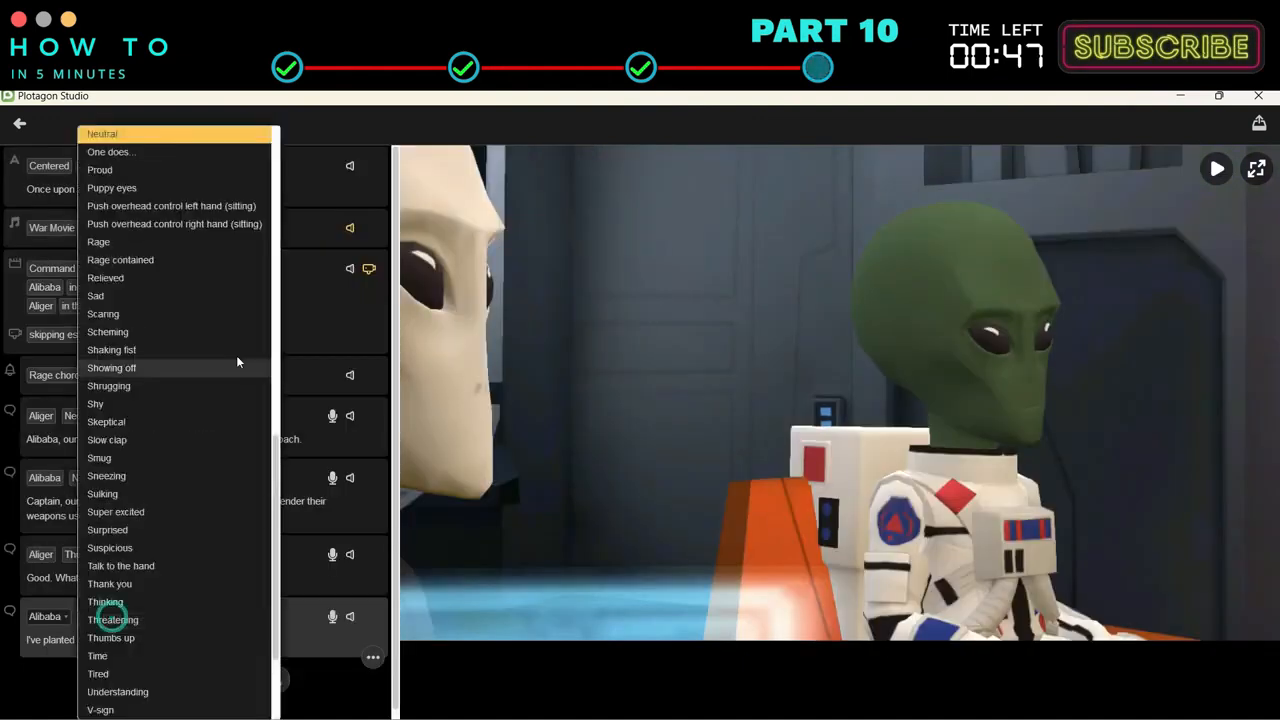
scroll(200, 500, "down", 5)
left_click(158, 655)
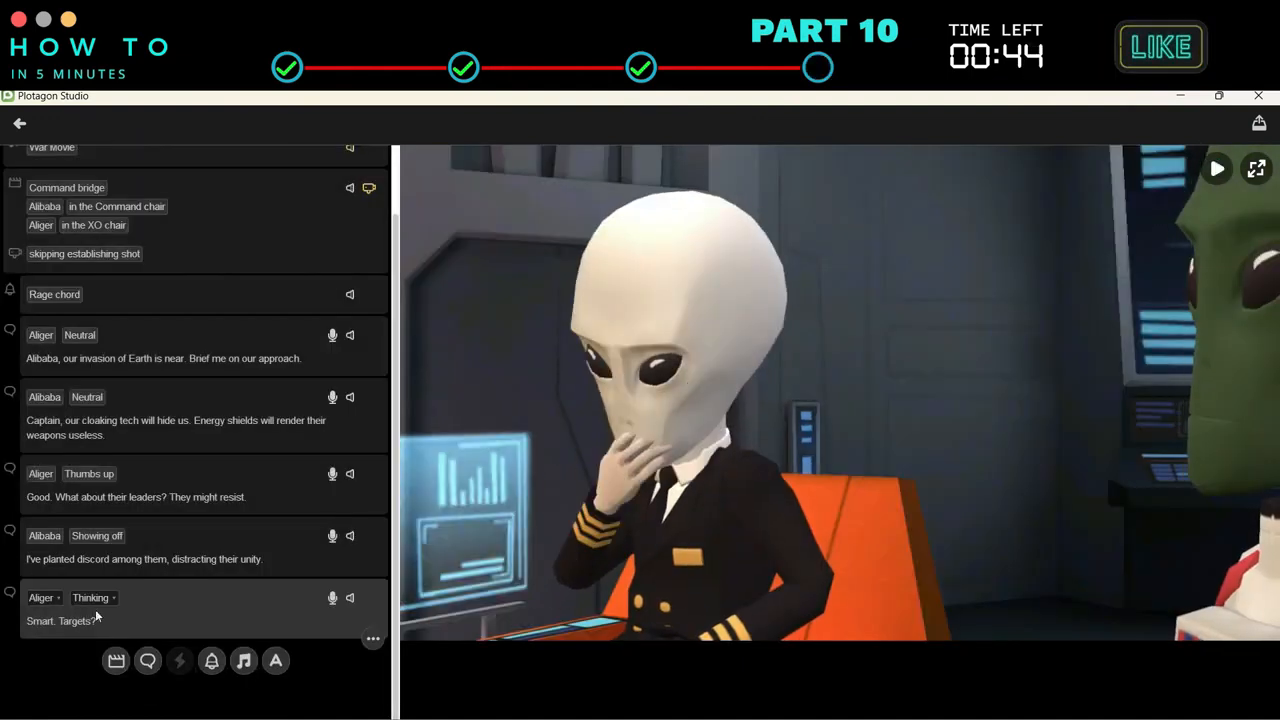
Set the expression of Aliger's "Smart. Targets?" line to Thumbs up and add a dialogue line below "Victory means rule. Let's do it.".
left_click(88, 598)
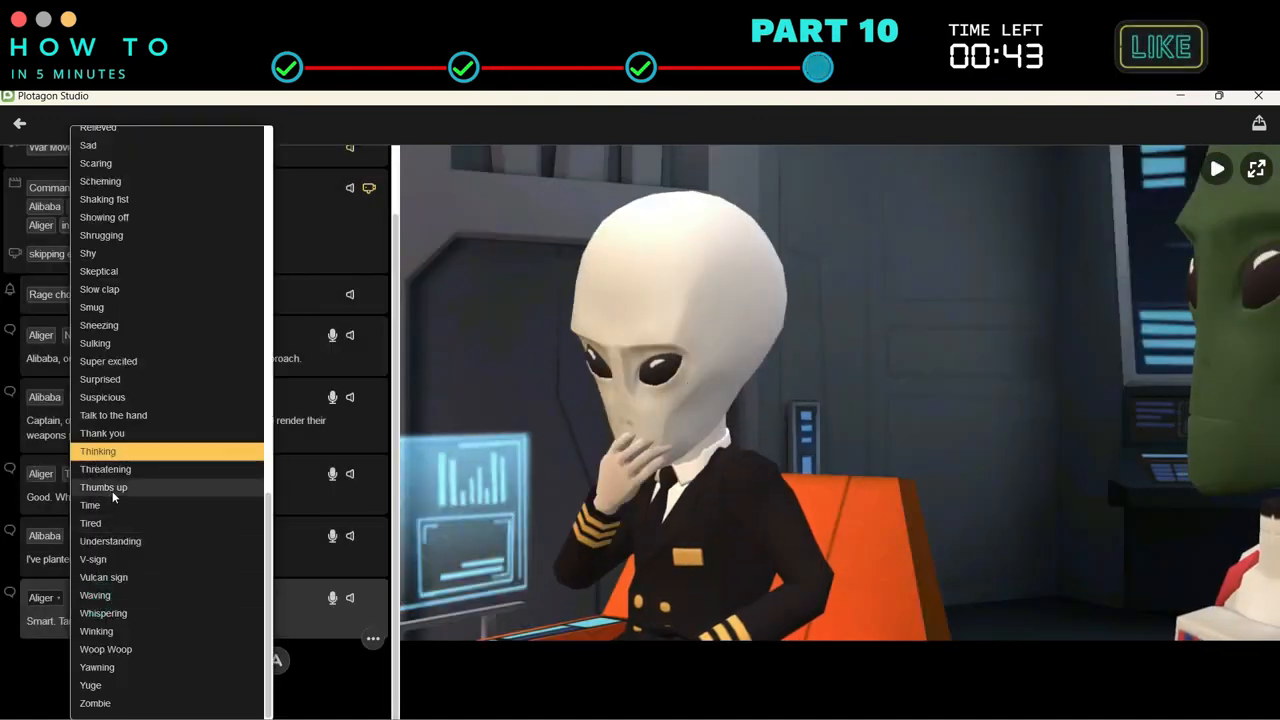
left_click(92, 486)
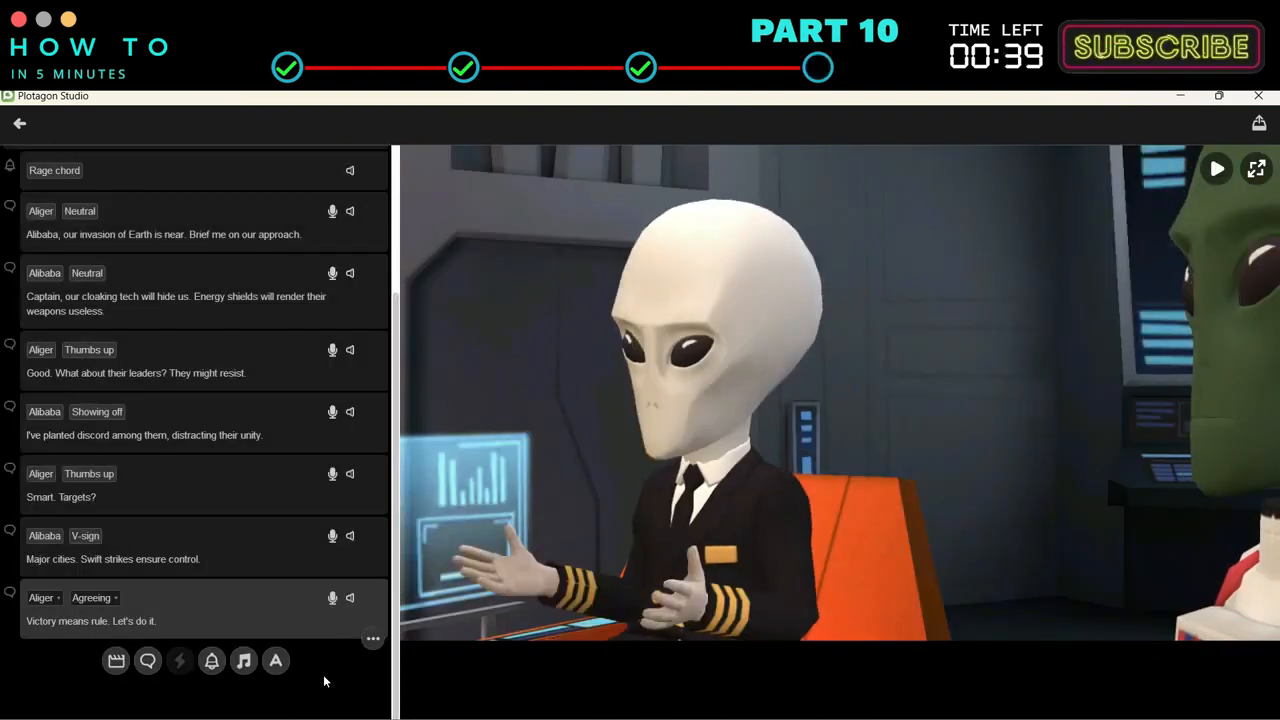
left_click(147, 660)
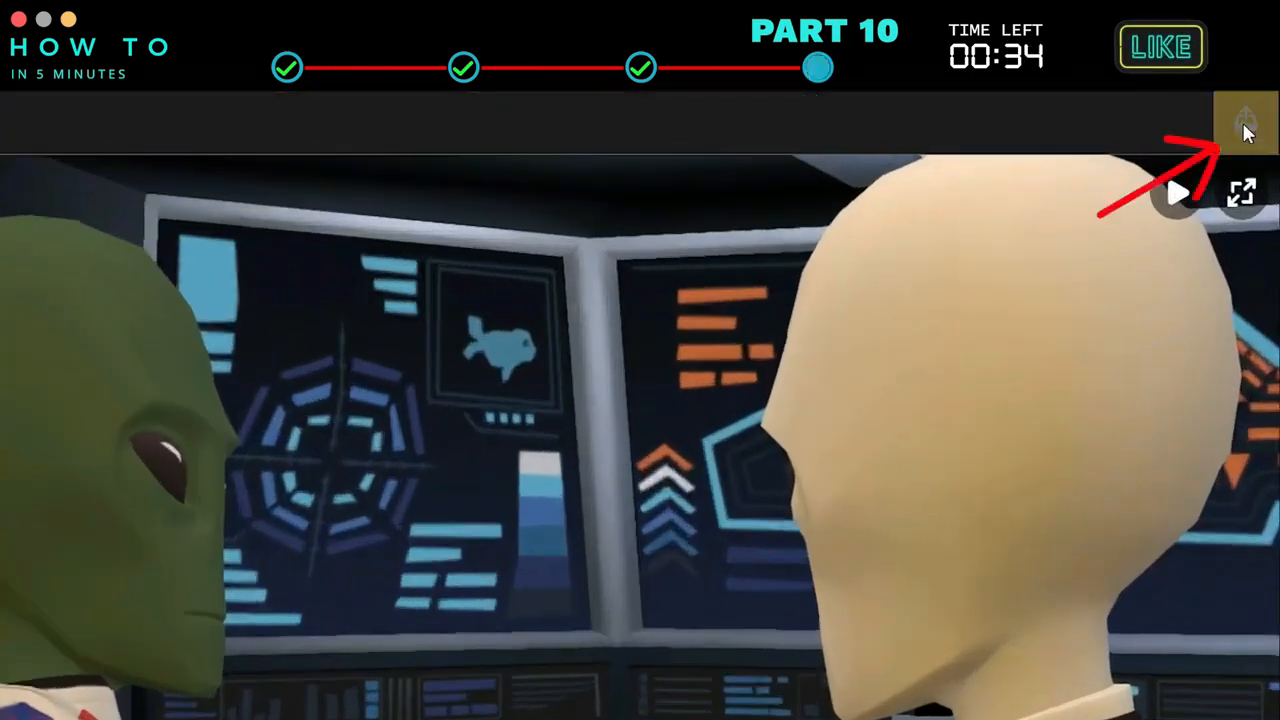
Render the story as a 1080p video with embedded subtitles, trying the 720p, 1440p and 4K resolutions before settling on 1080p.
left_click(1245, 128)
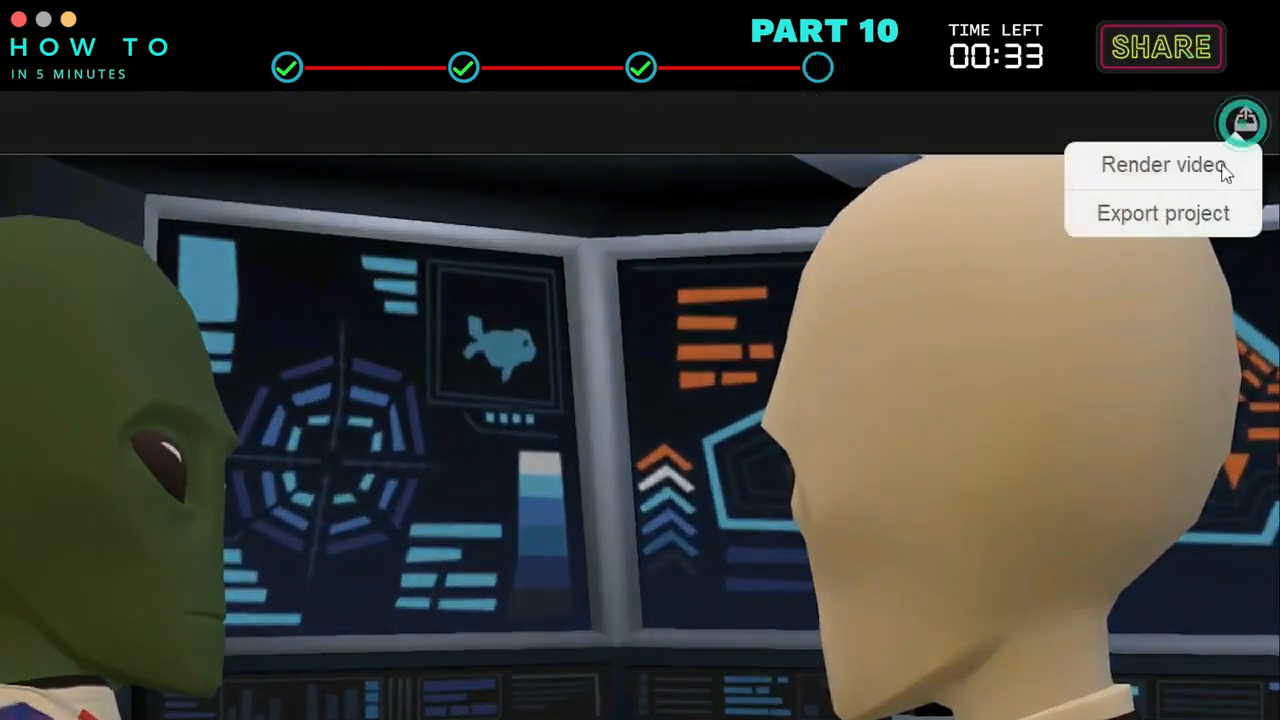
left_click(1124, 166)
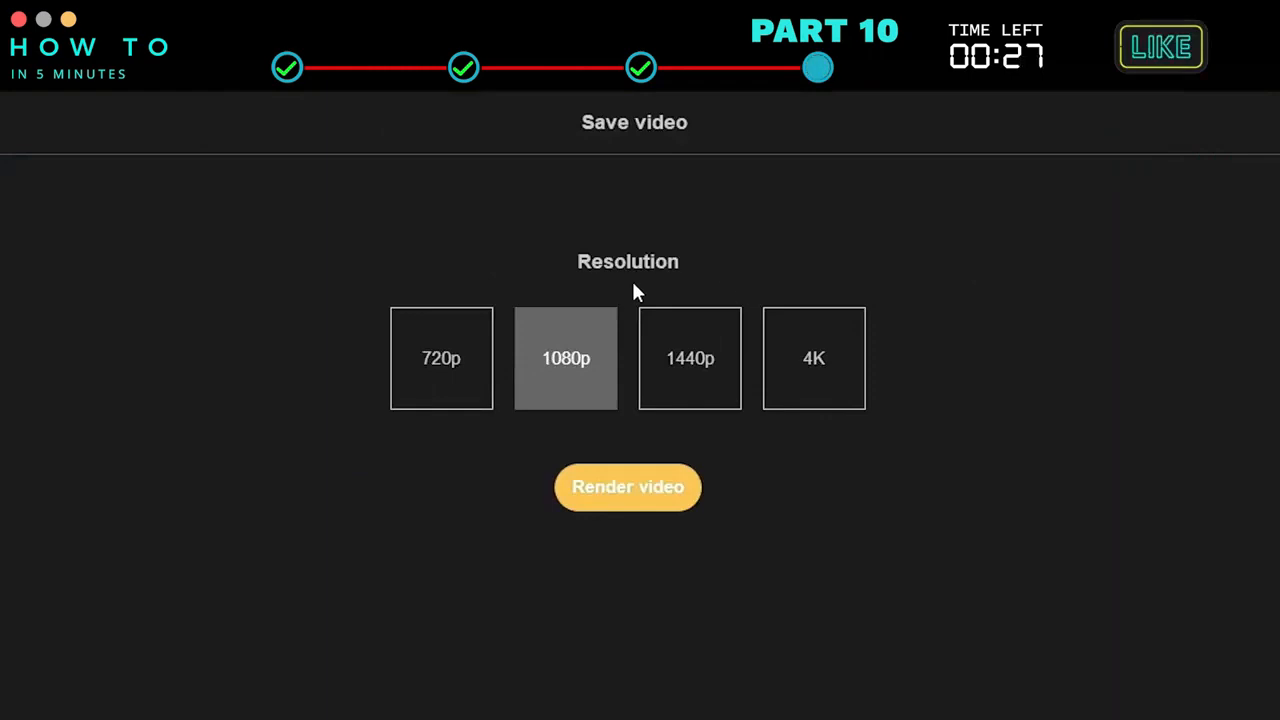
left_click(427, 354)
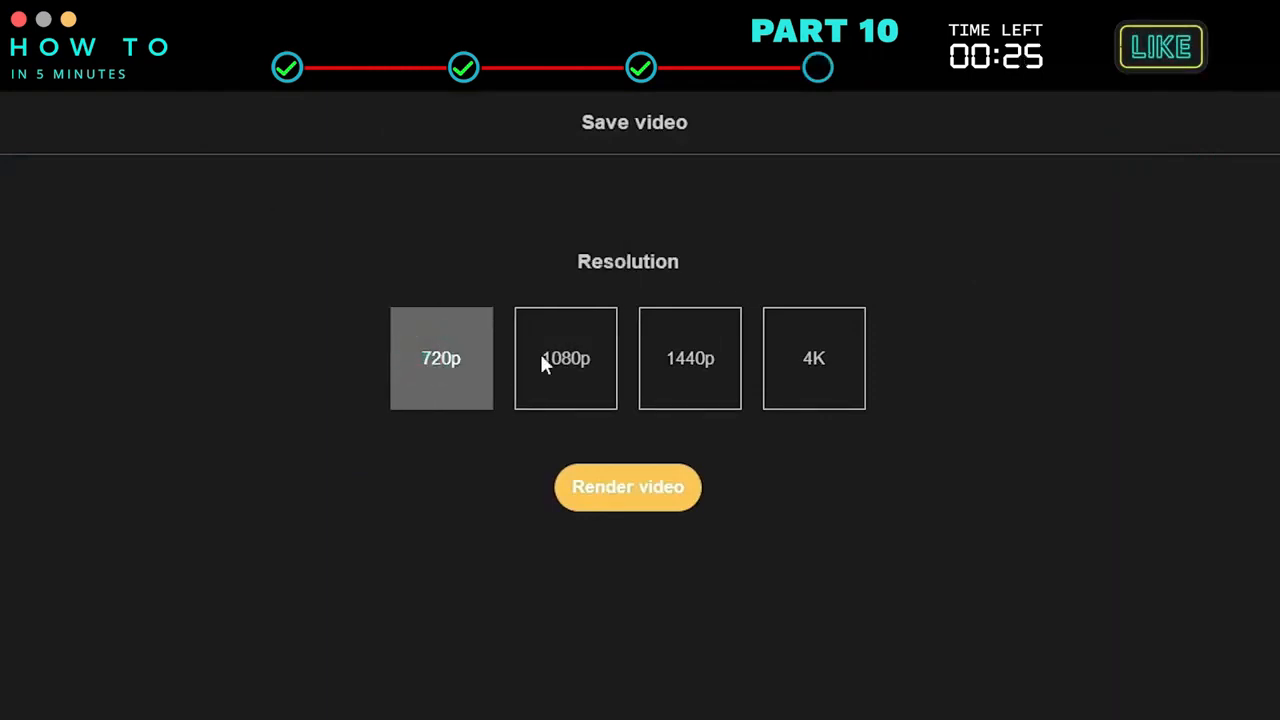
left_click(552, 356)
left_click(698, 361)
left_click(831, 367)
left_click(566, 374)
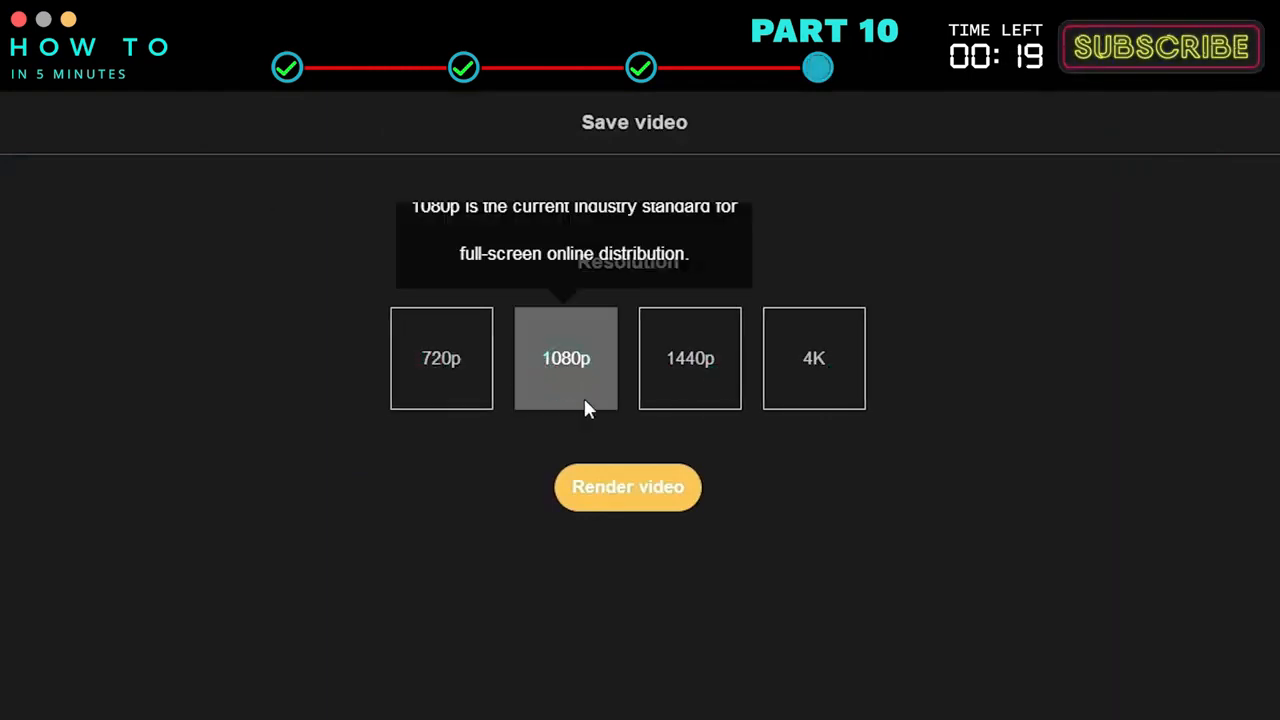
left_click(601, 504)
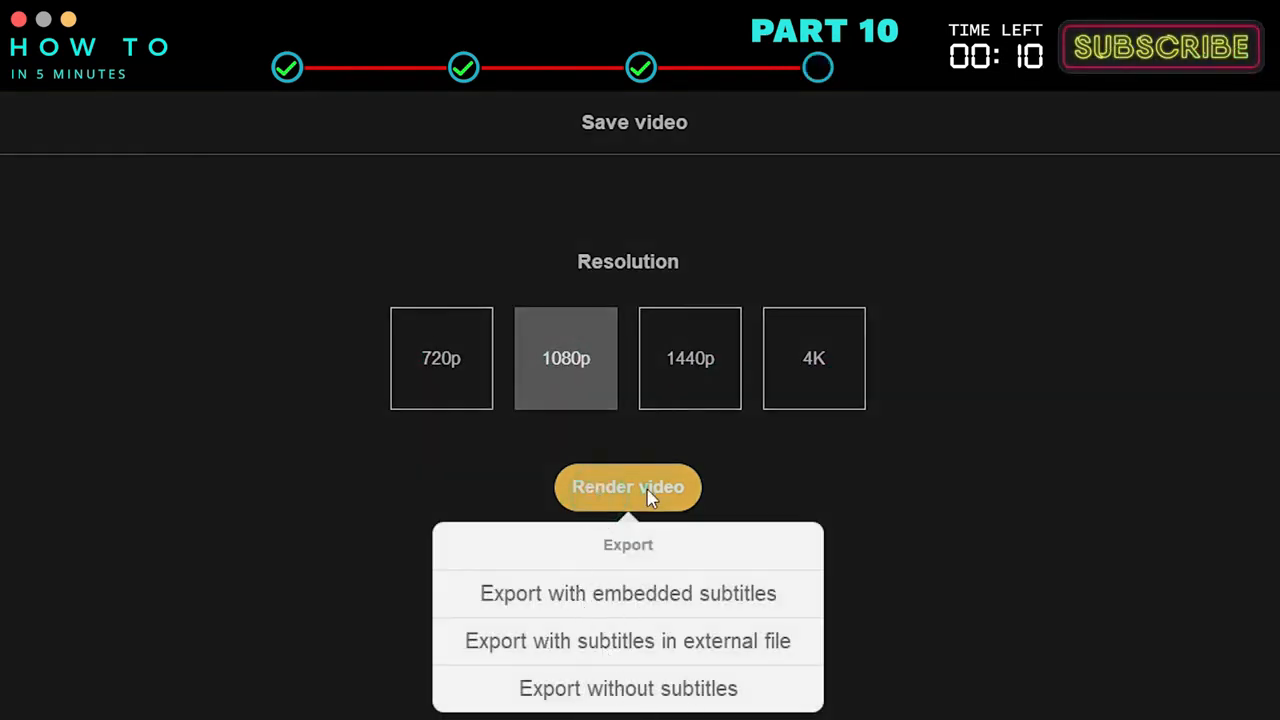
left_click(648, 590)
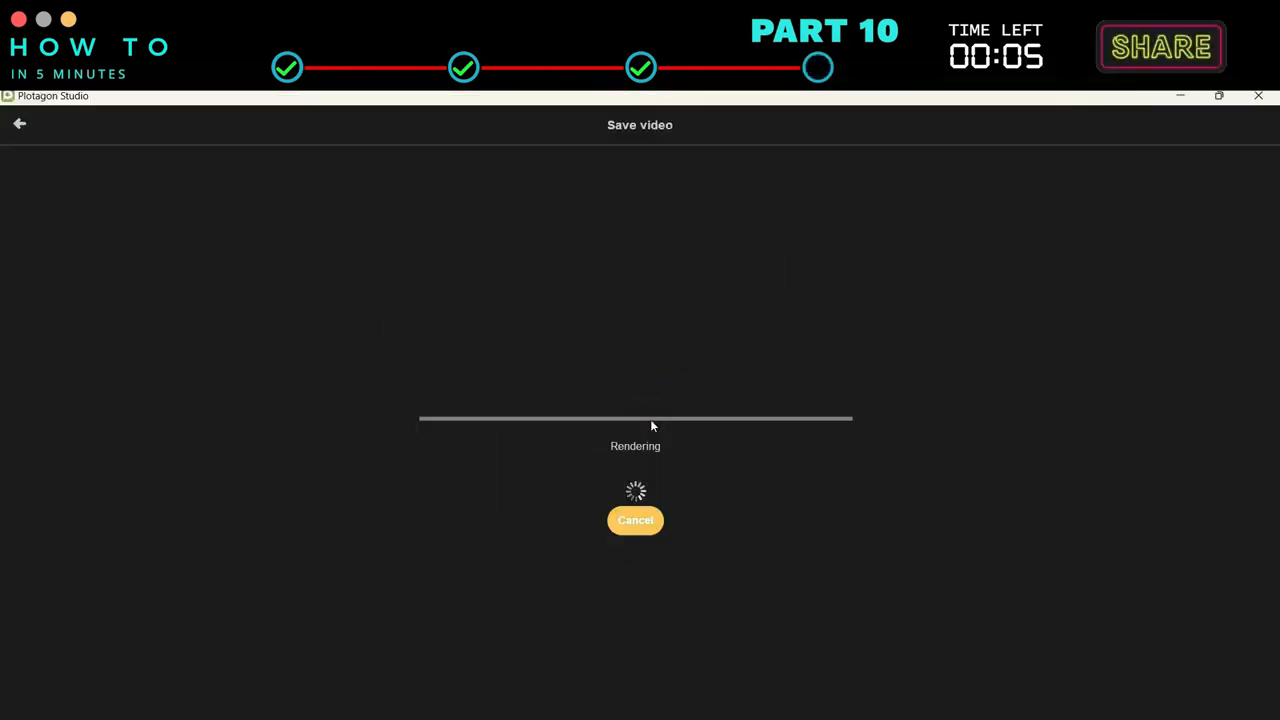